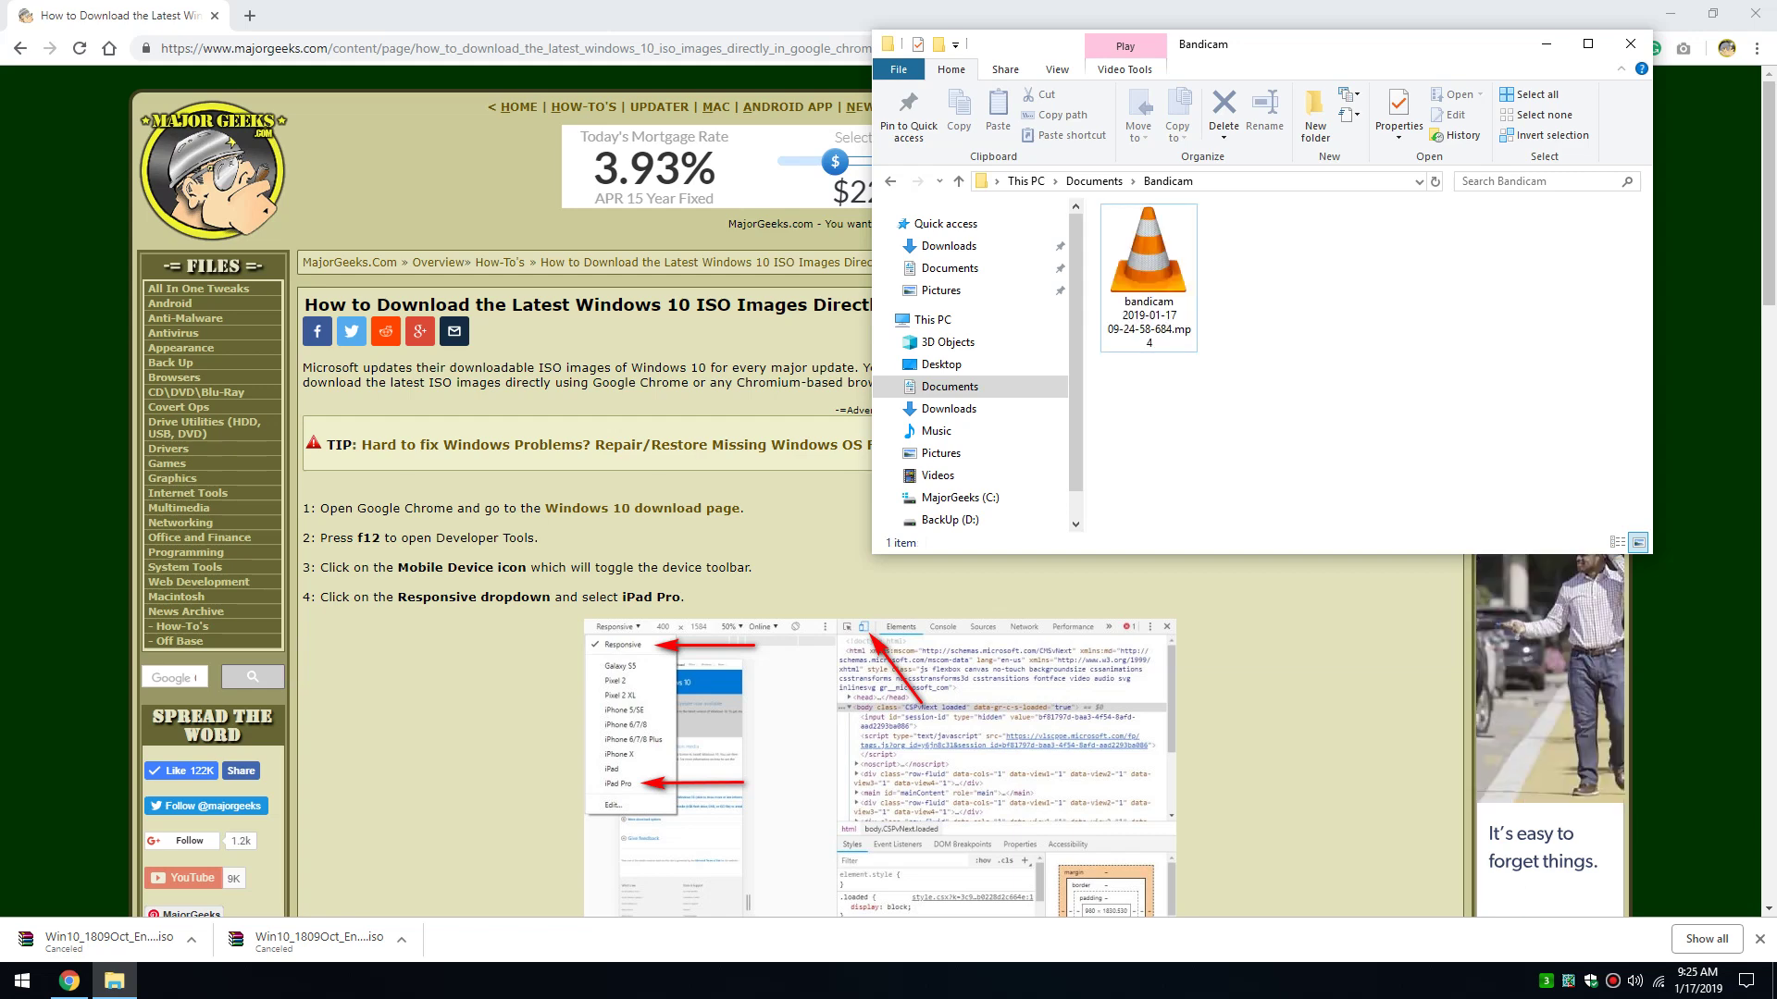
# Step: Bring Chrome in front of File Explorer and scroll through the MajorGeeks Windows 10 ISO guide
pyautogui.click(432, 683)
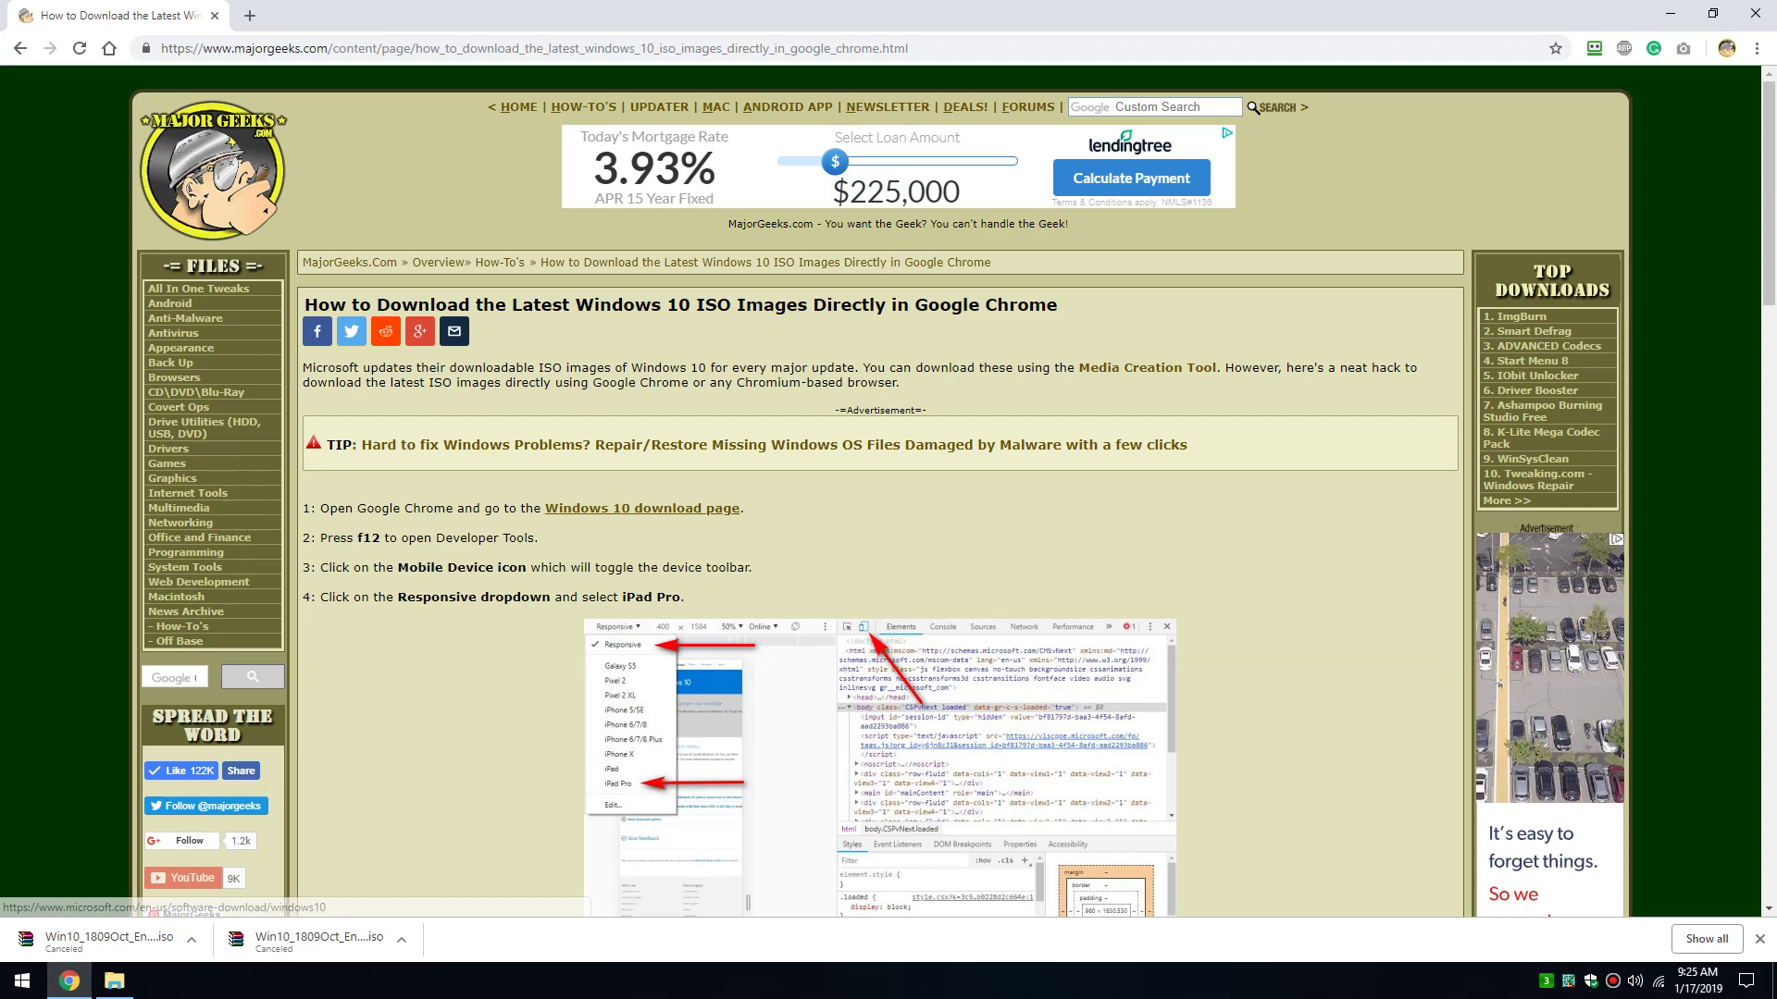
pyautogui.scroll(-3, 648, 508)
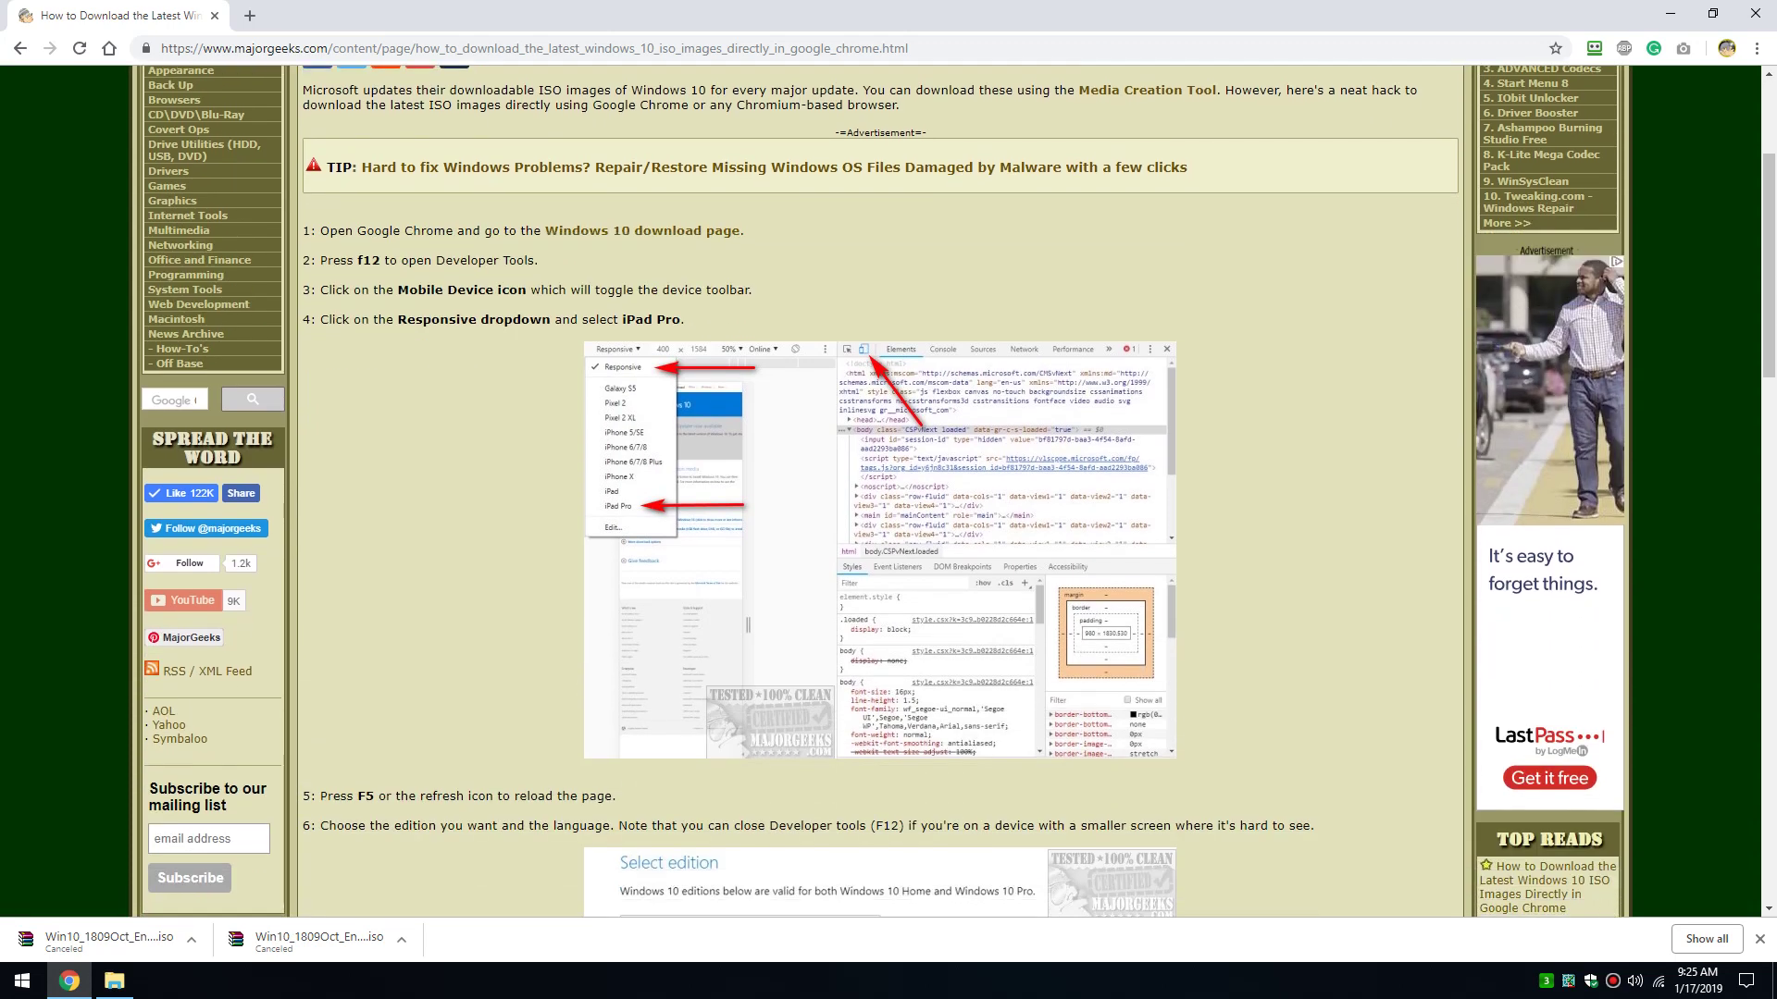
pyautogui.scroll(2, 648, 508)
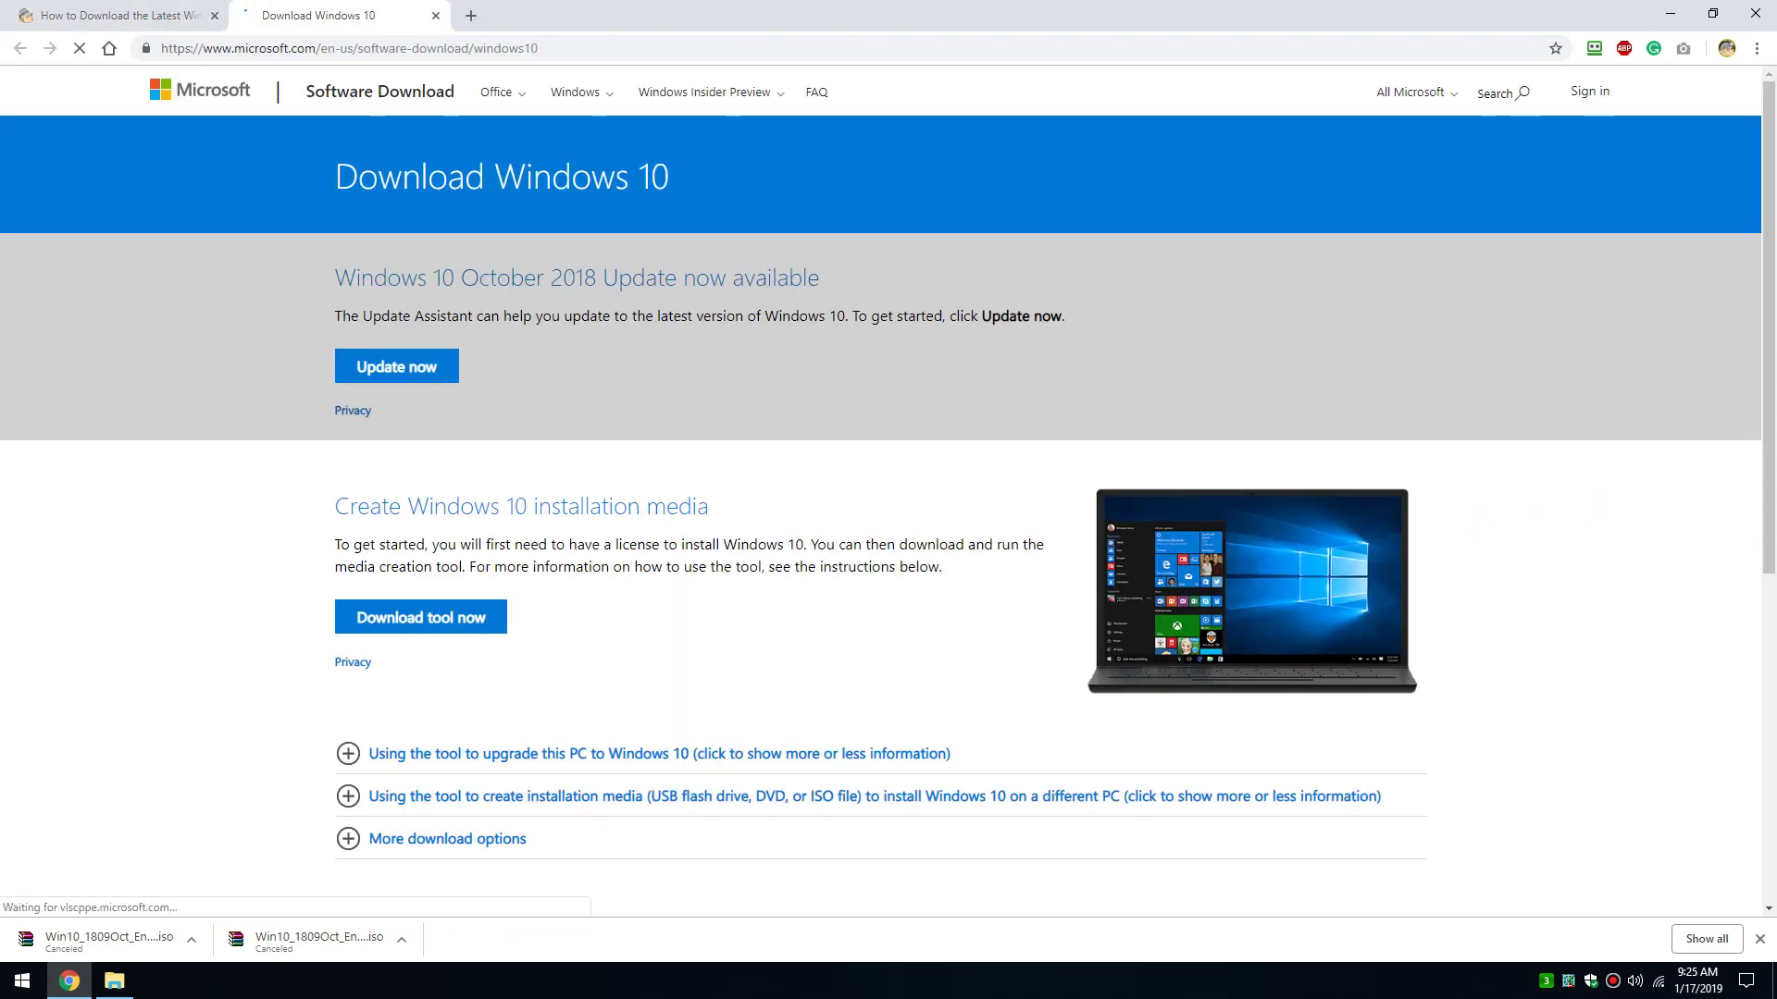
# Step: Highlight, then deselect, the October 2018 Update heading on the Download Windows 10 page
pyautogui.moveTo(335, 277); pyautogui.dragTo(819, 278)
pyautogui.click(838, 278)
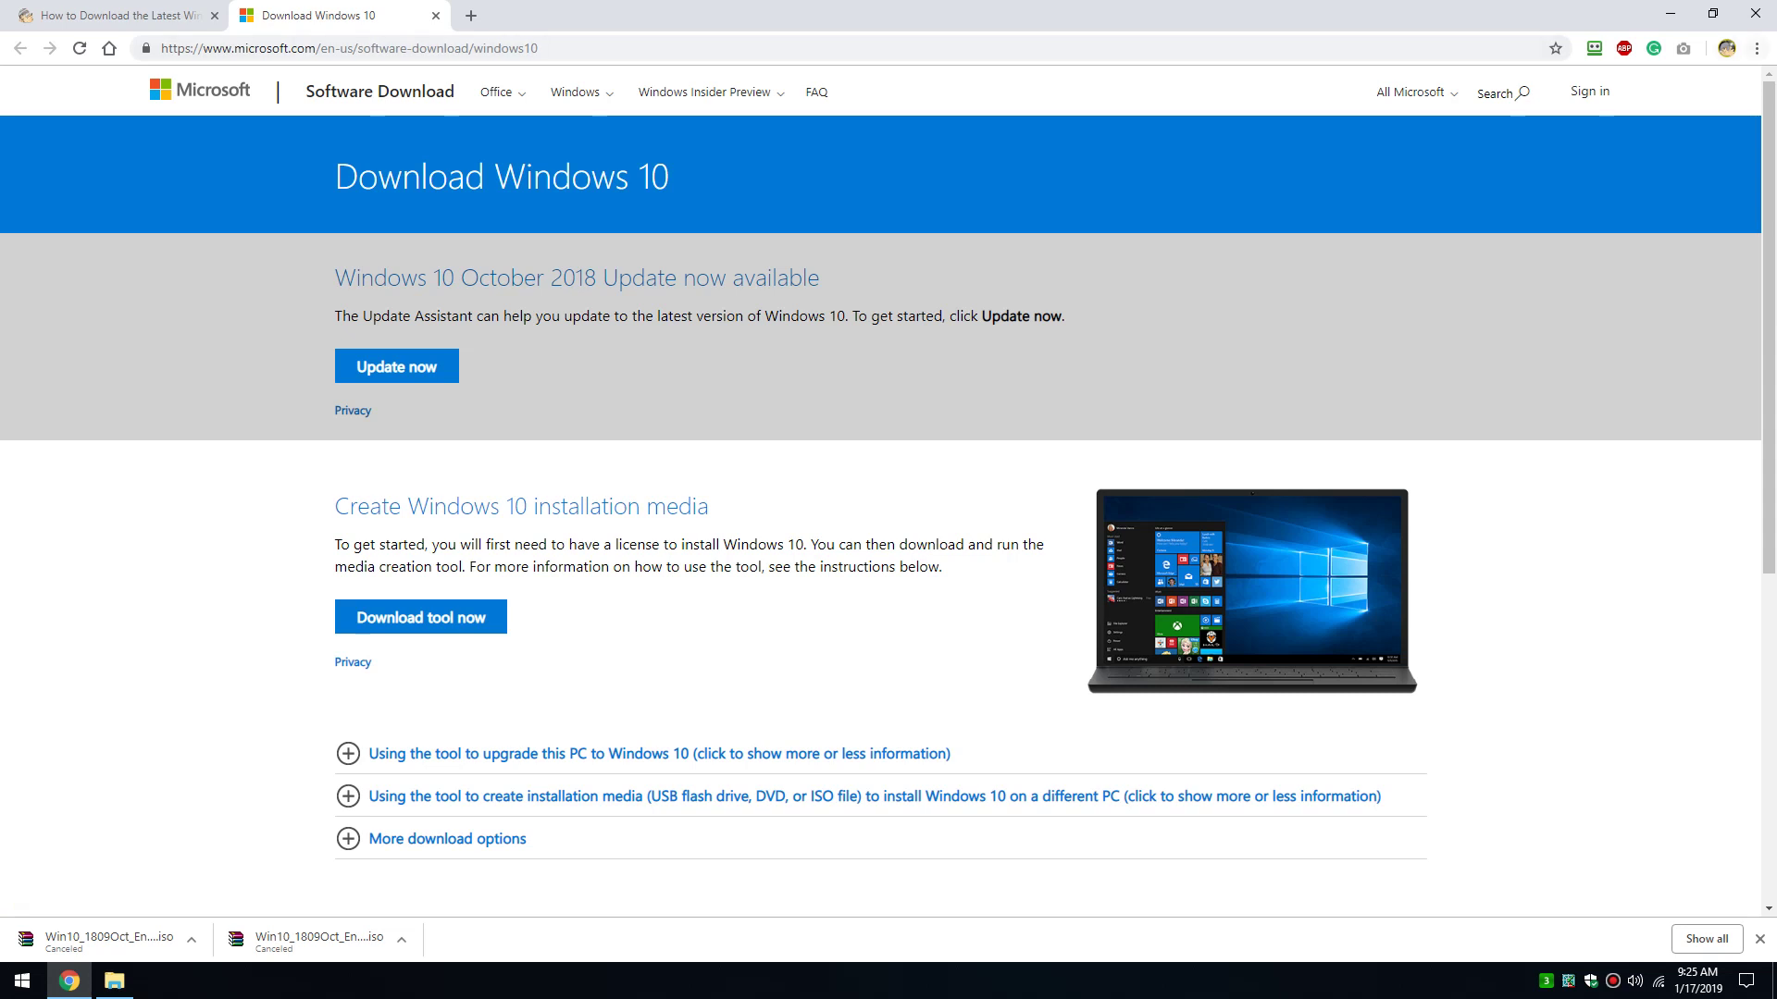
# Step: Open developer tools and emulate the Download Windows 10 page as an iPad Pro
pyautogui.click(1756, 49)
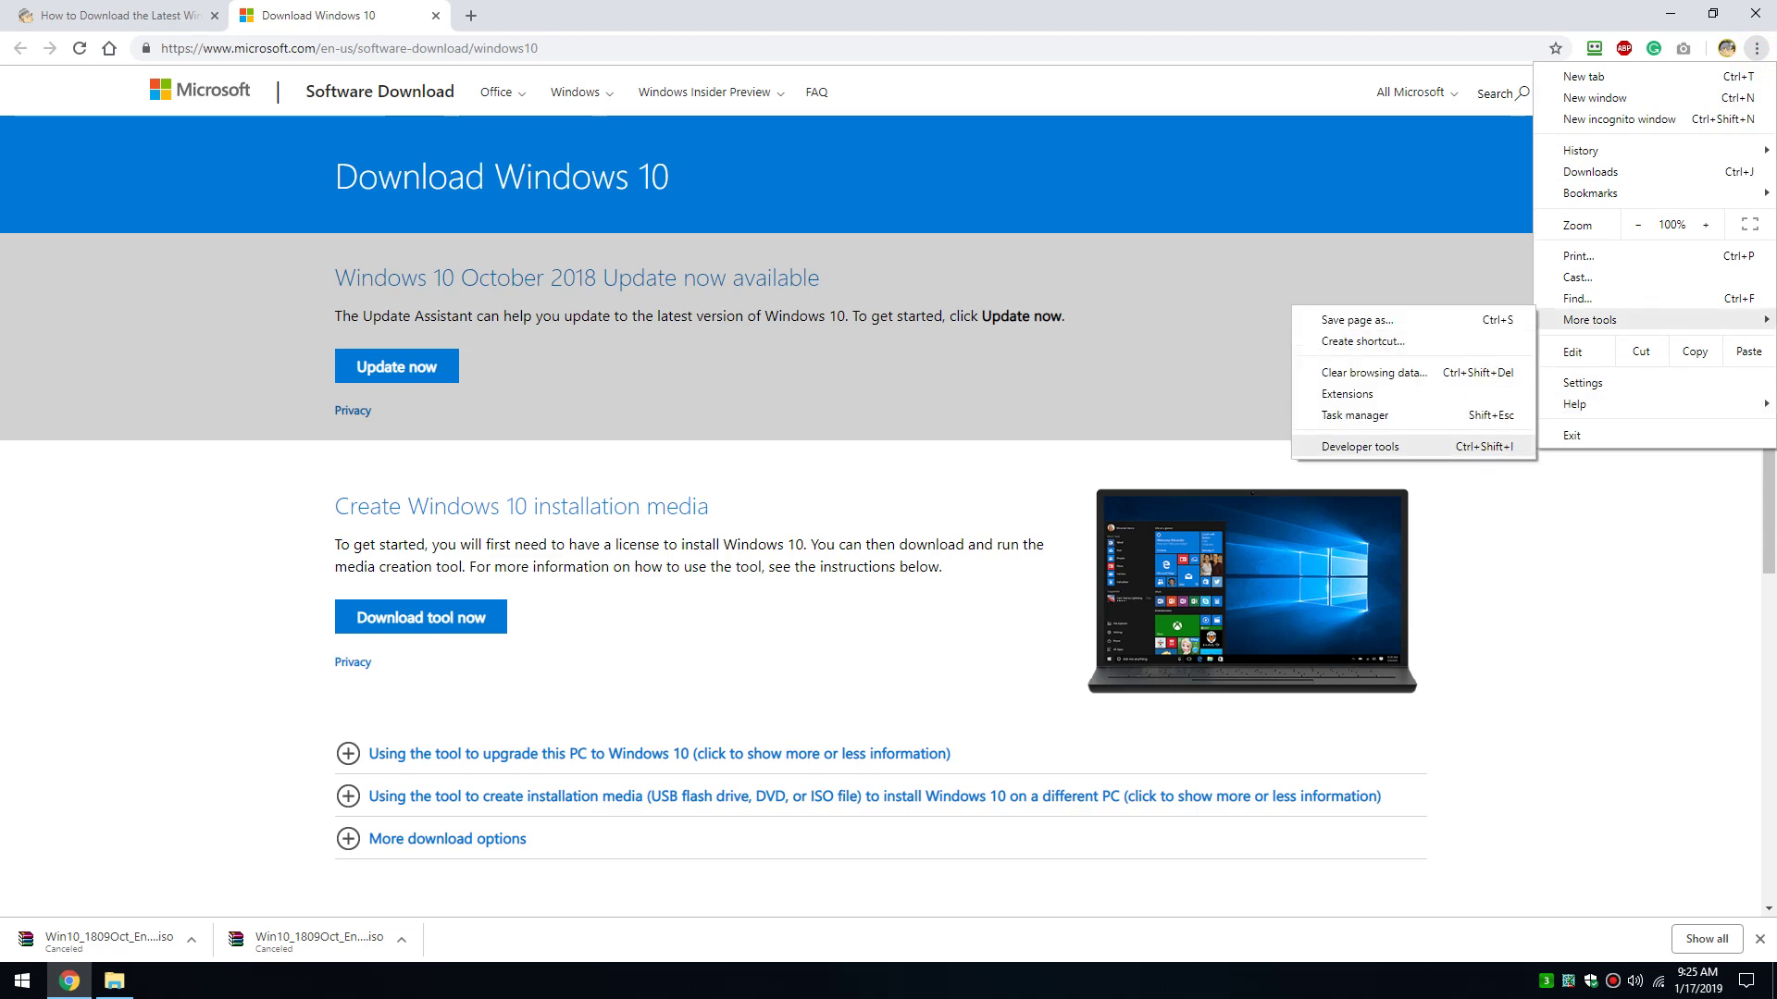
pyautogui.click(1338, 446)
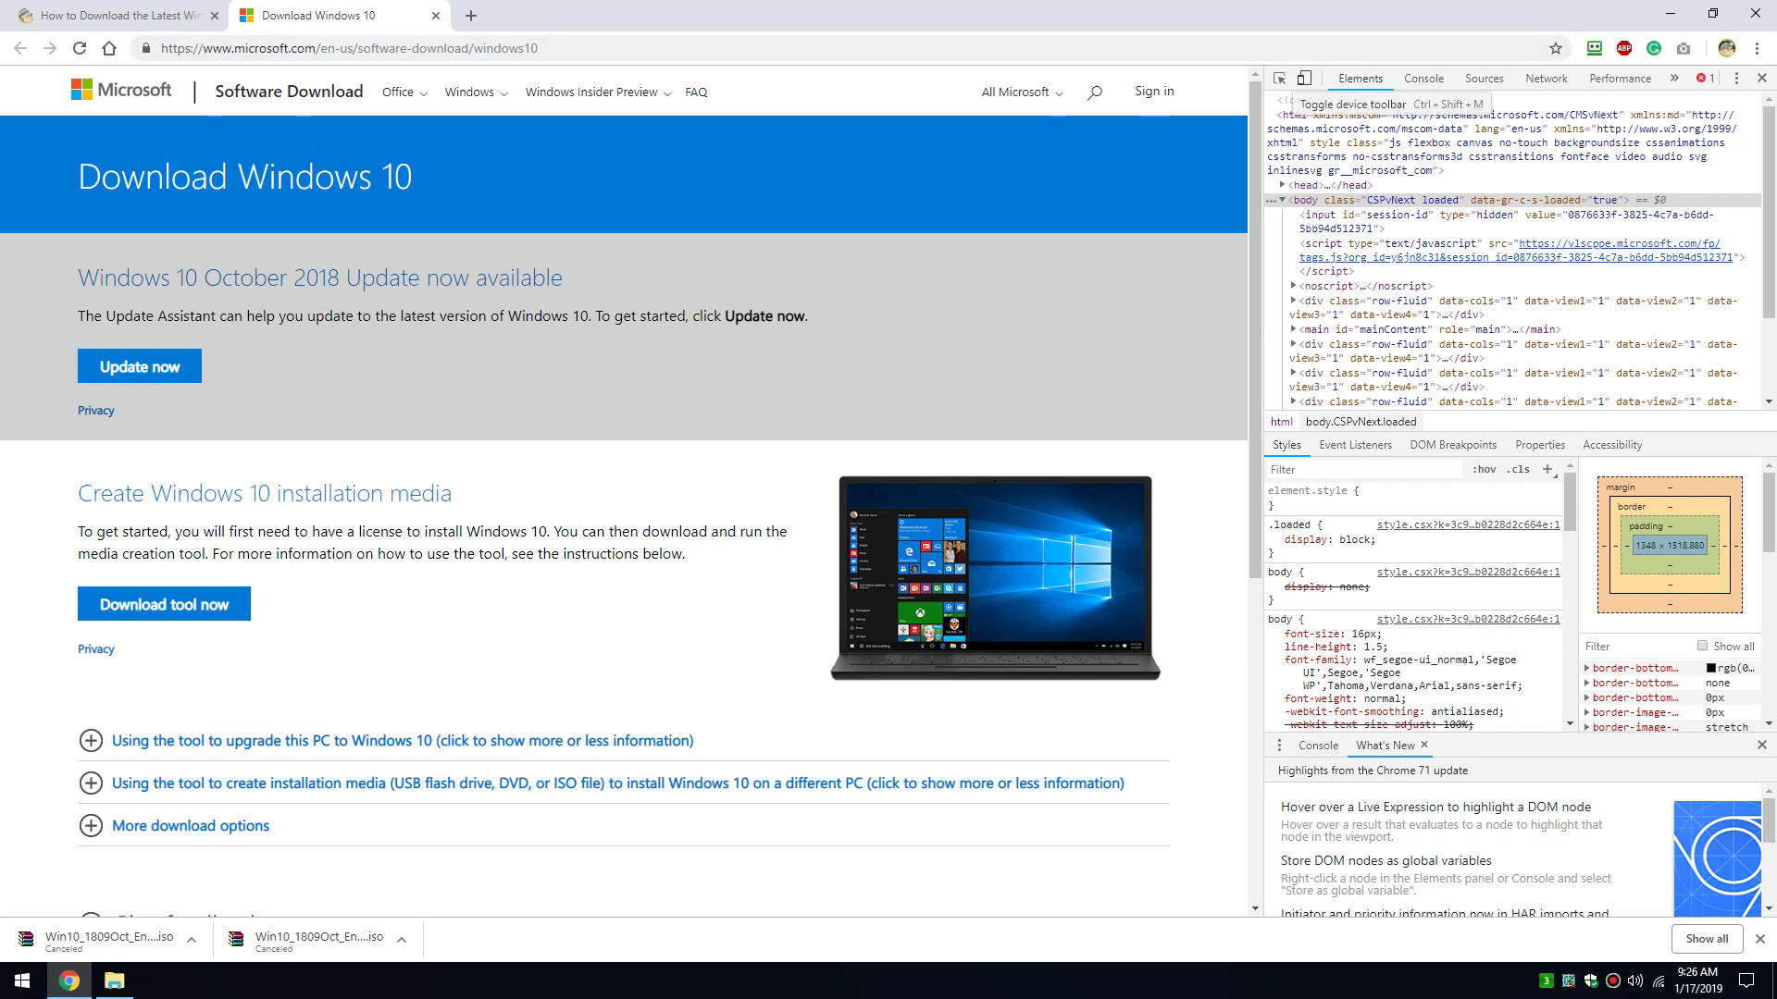
pyautogui.click(1304, 78)
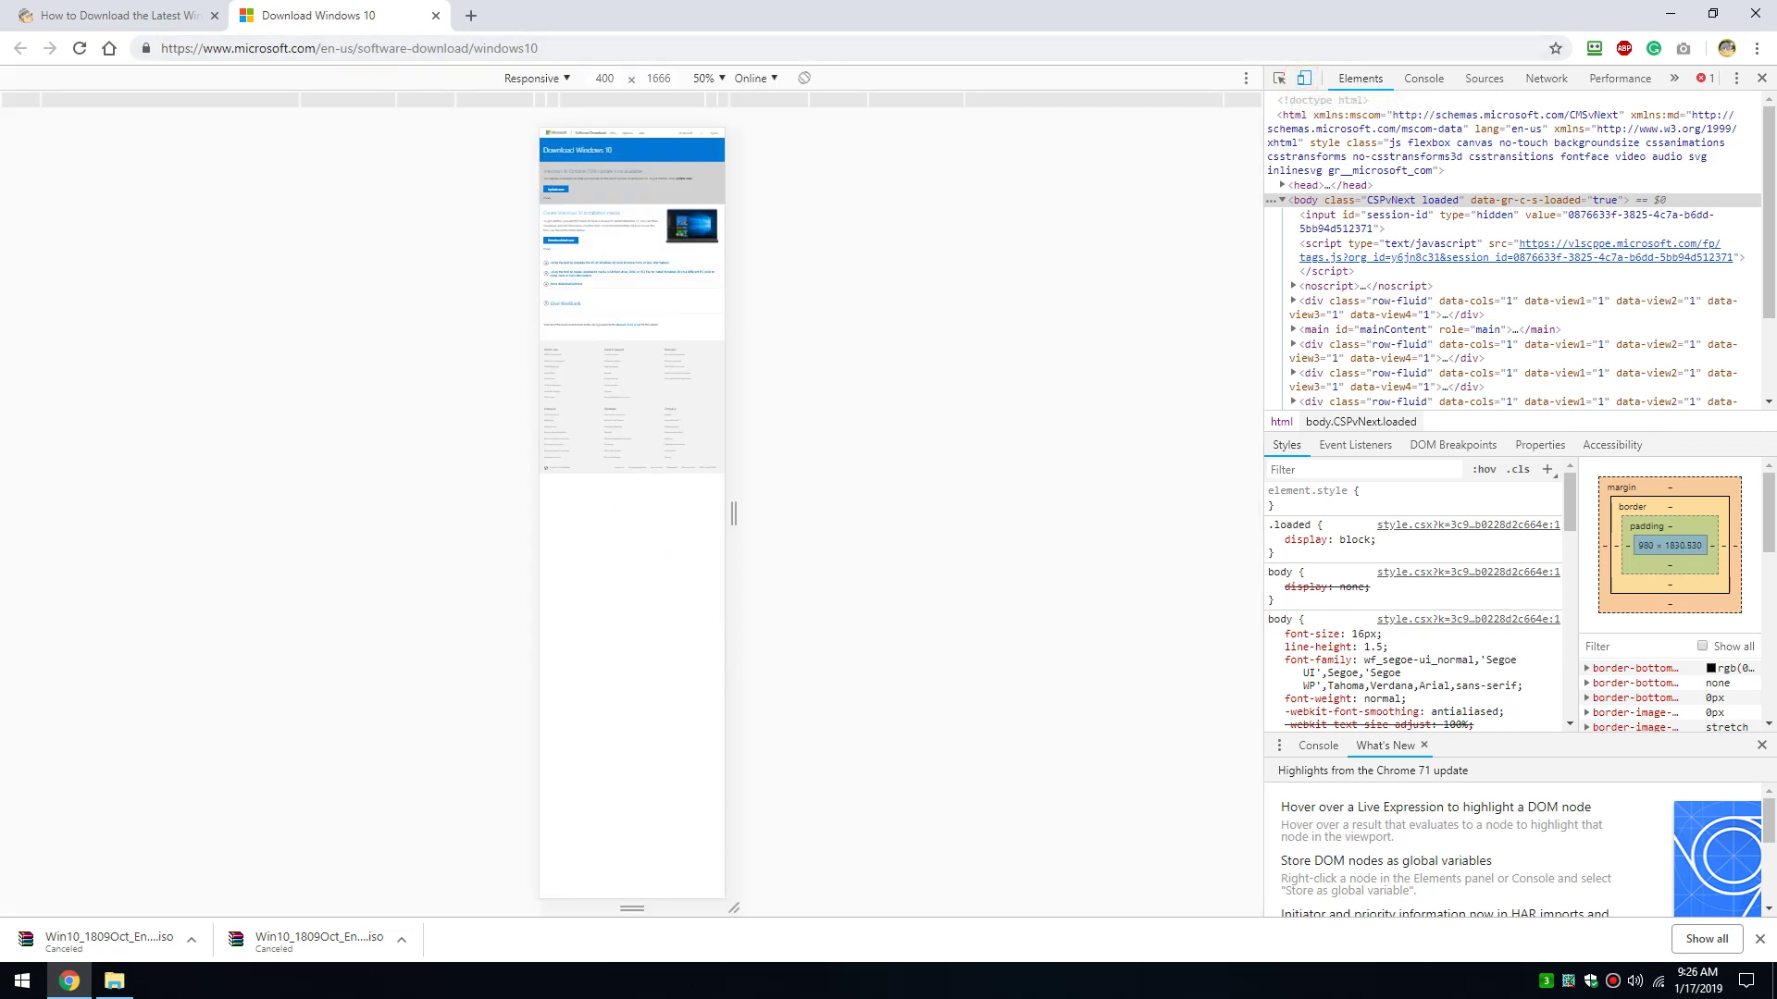
pyautogui.click(454, 81)
pyautogui.click(566, 77)
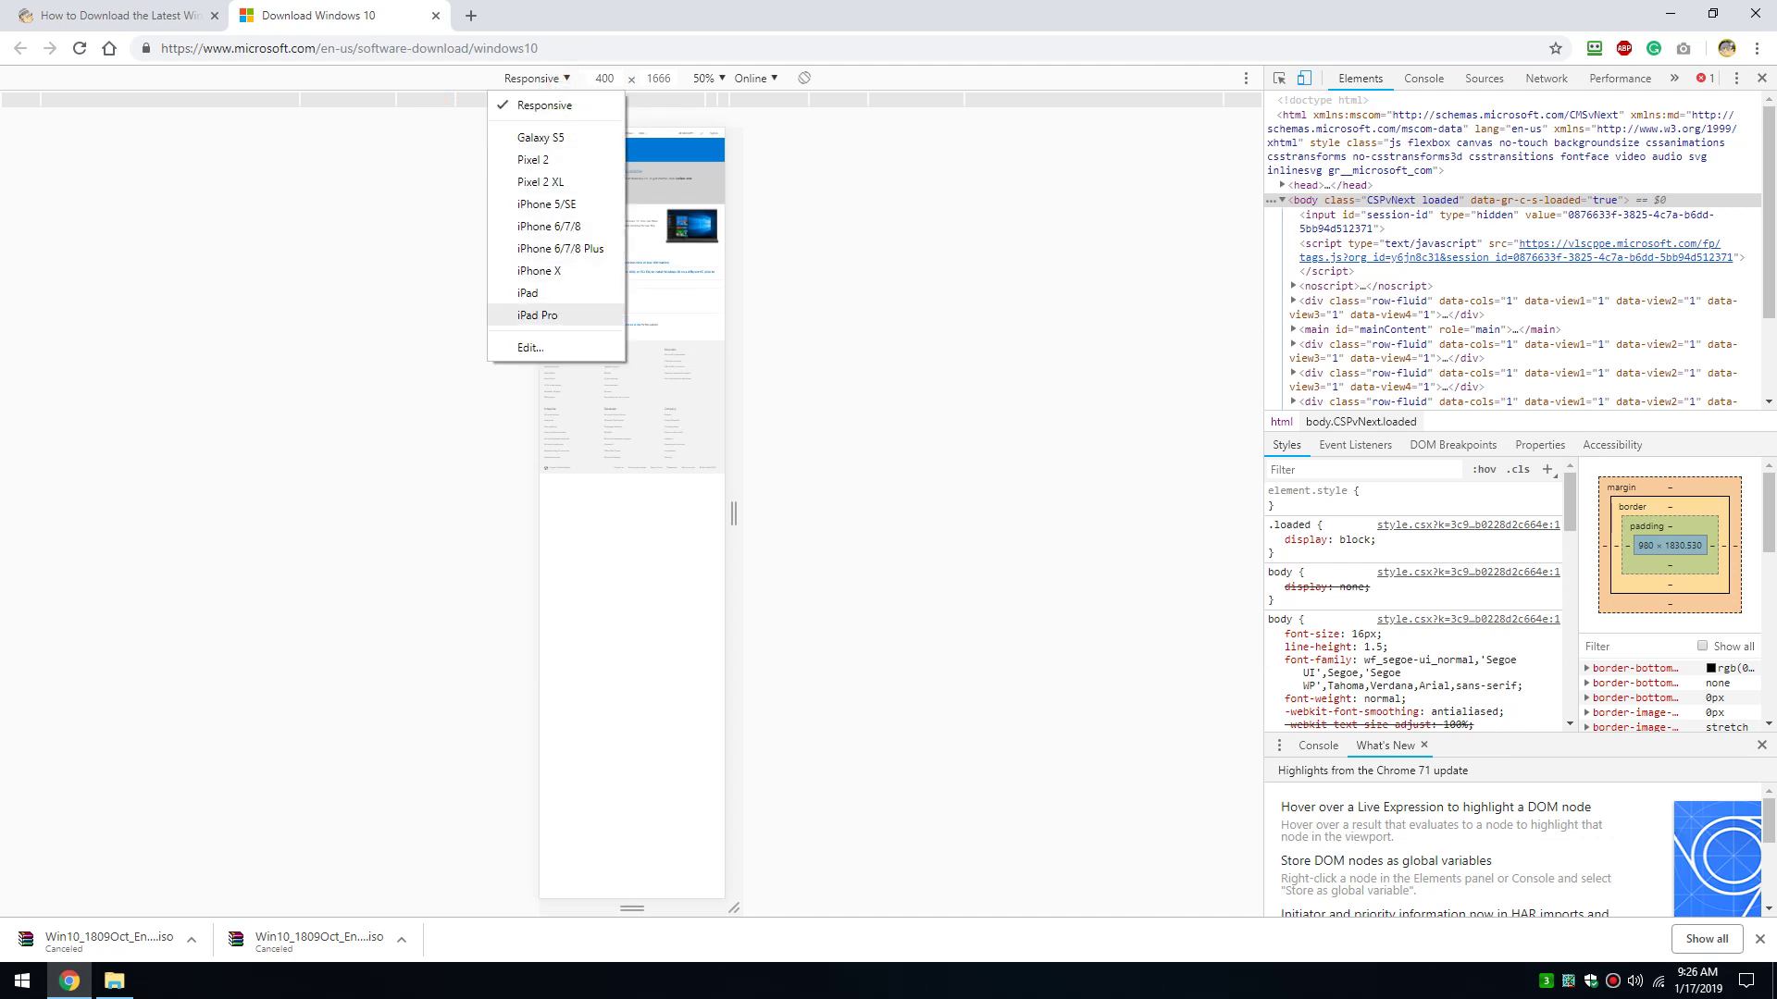
pyautogui.click(541, 314)
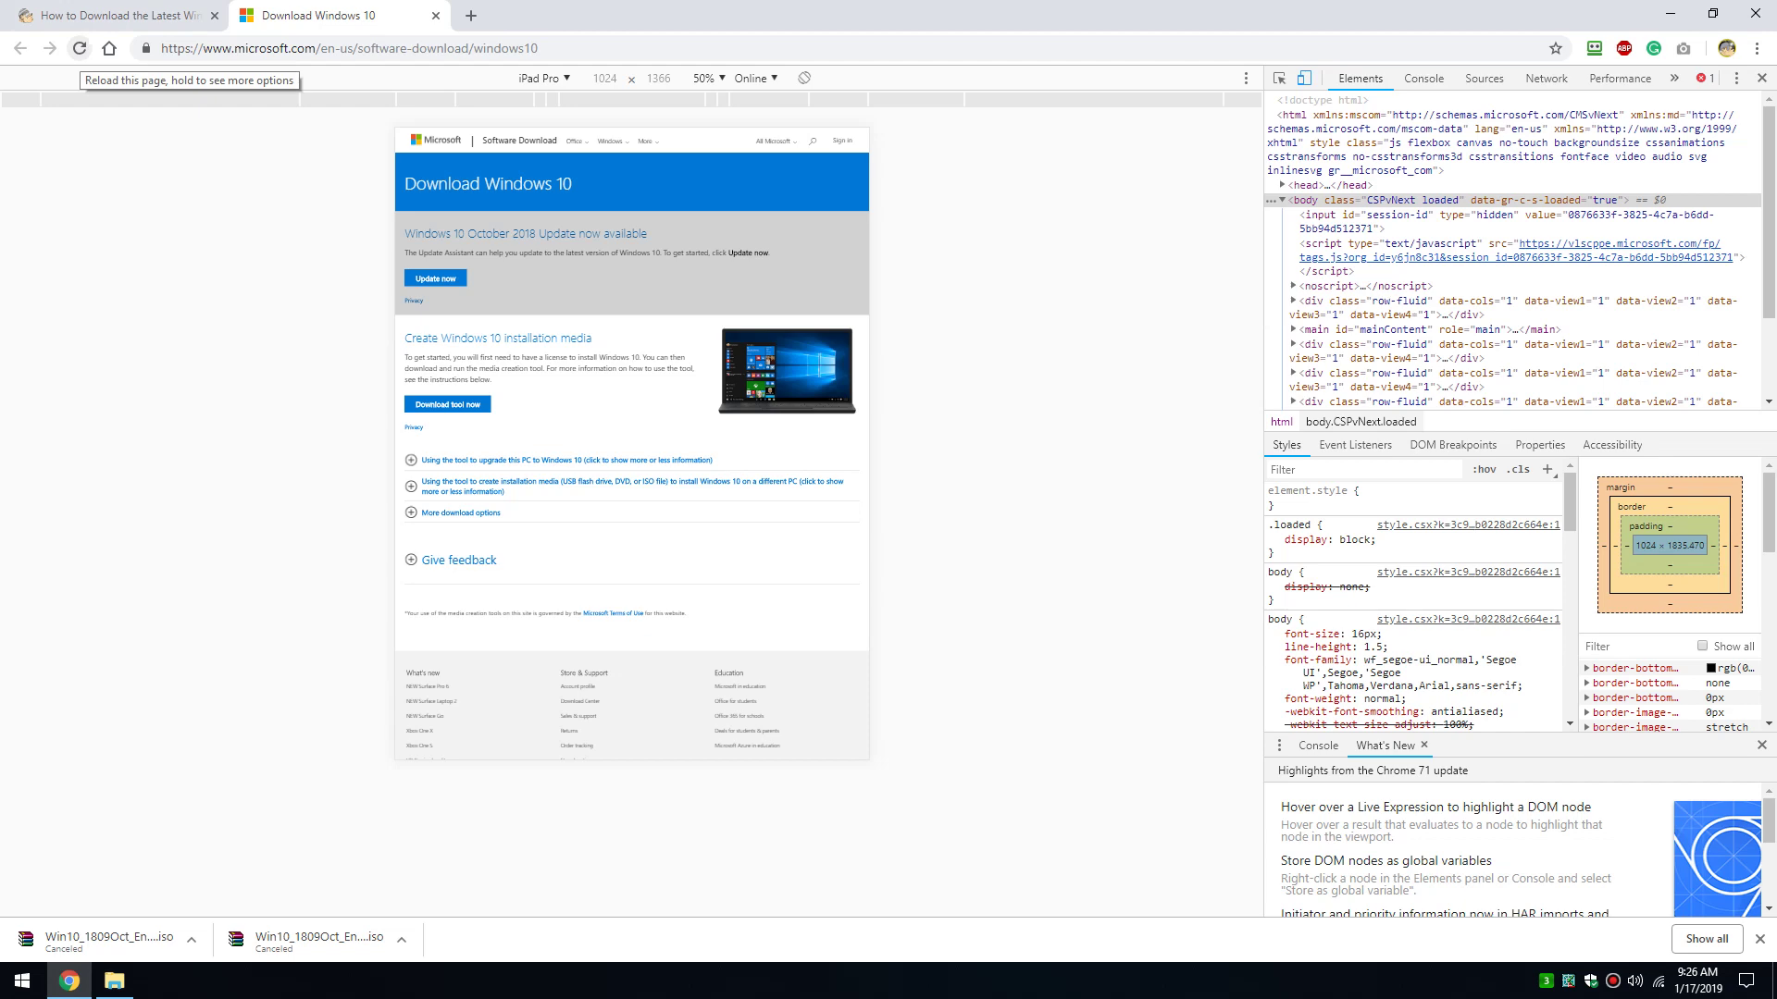
# Step: Reload the page under iPad Pro emulation so it redirects to the ISO download page
pyautogui.click(80, 48)
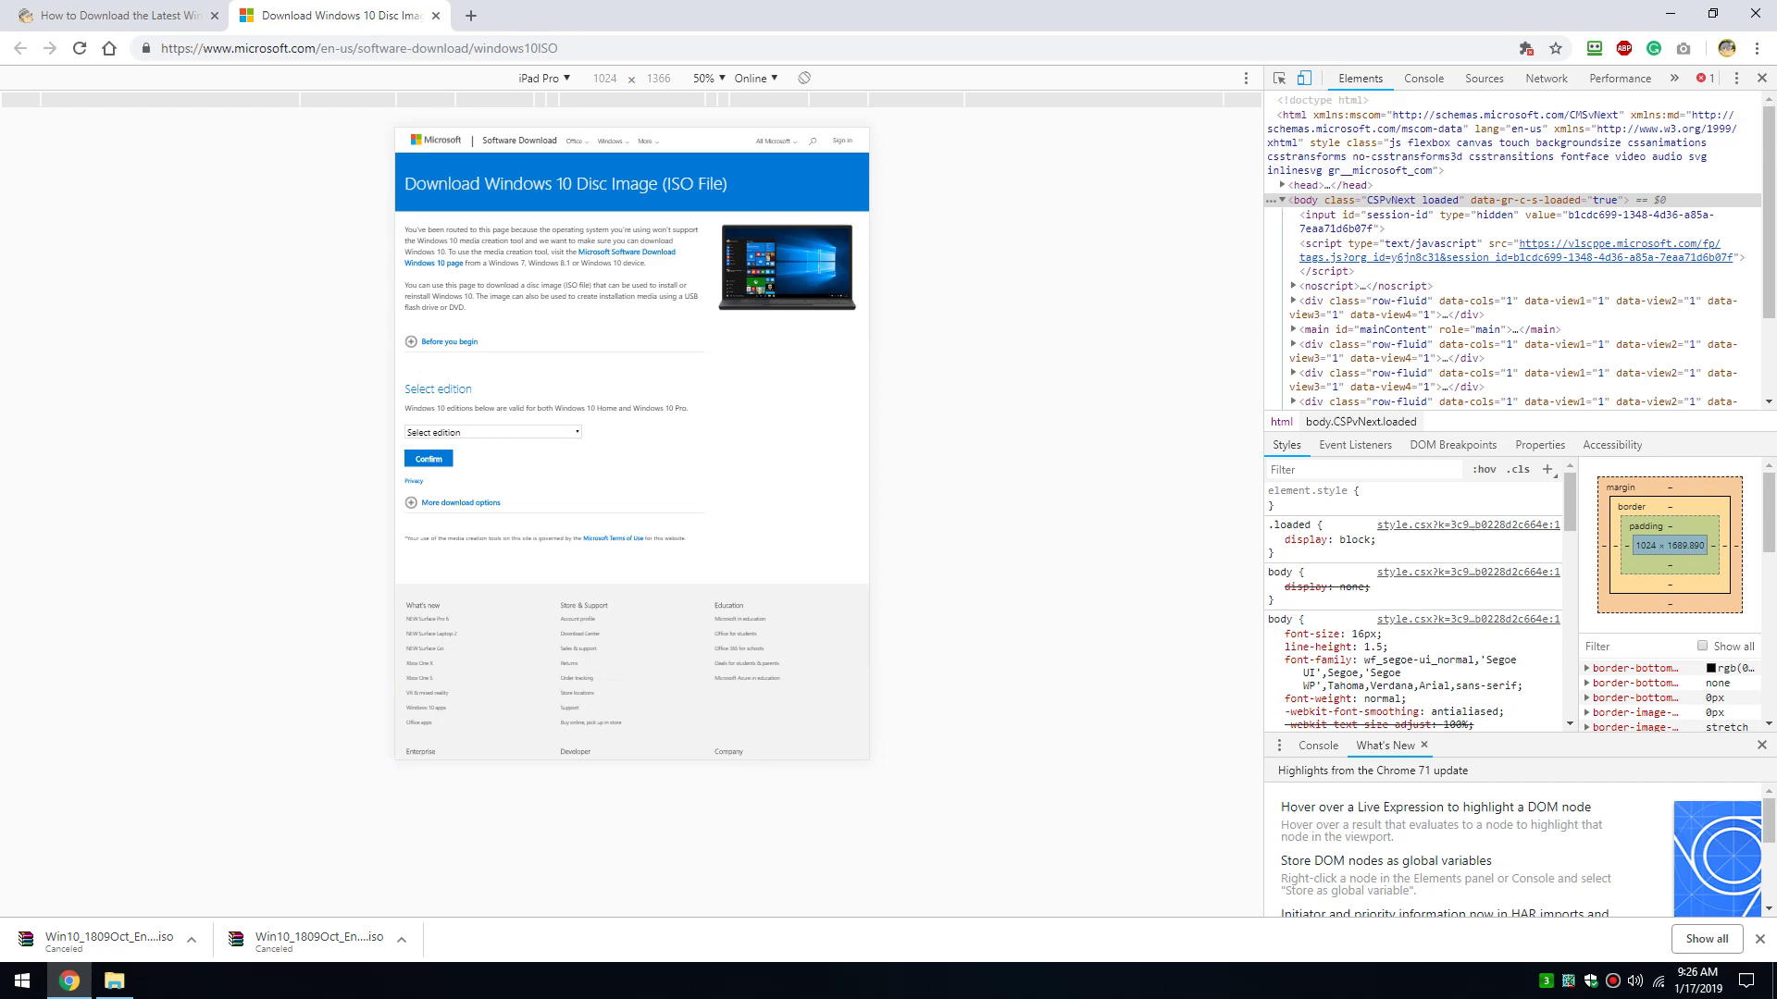
# Step: Close developer tools and select the Windows 10 October 2018 Update edition
pyautogui.click(1761, 78)
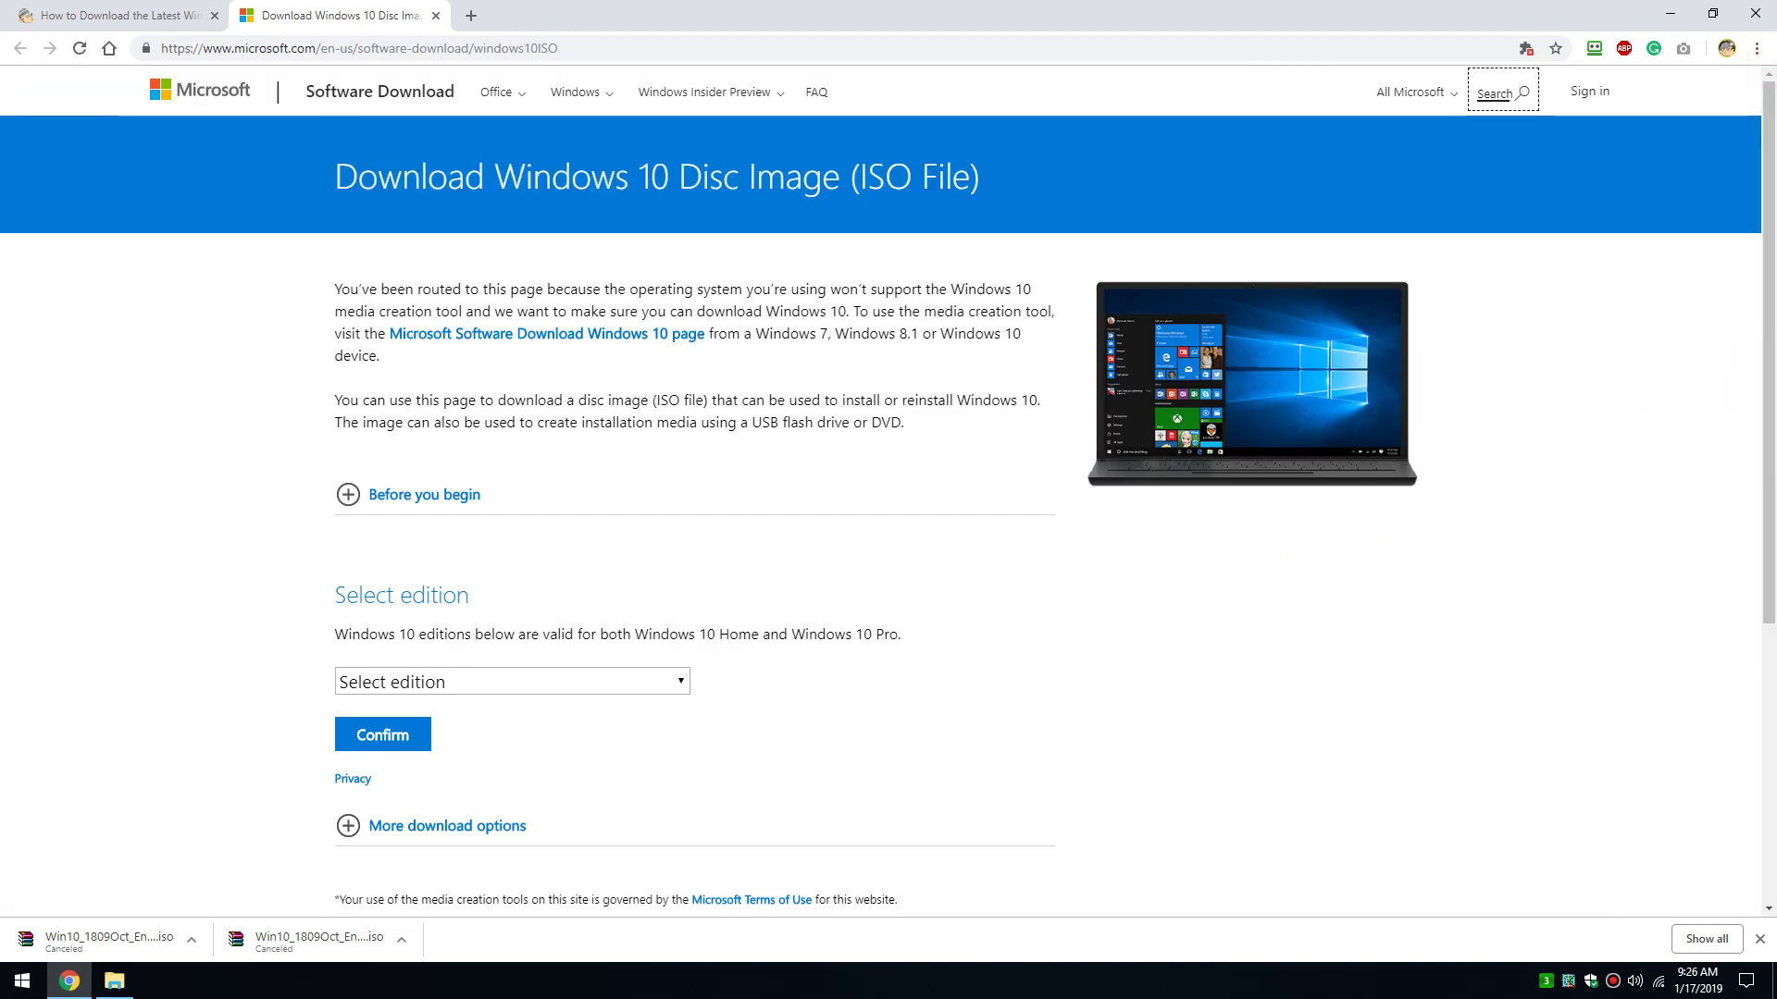
pyautogui.scroll(-2, 556, 497)
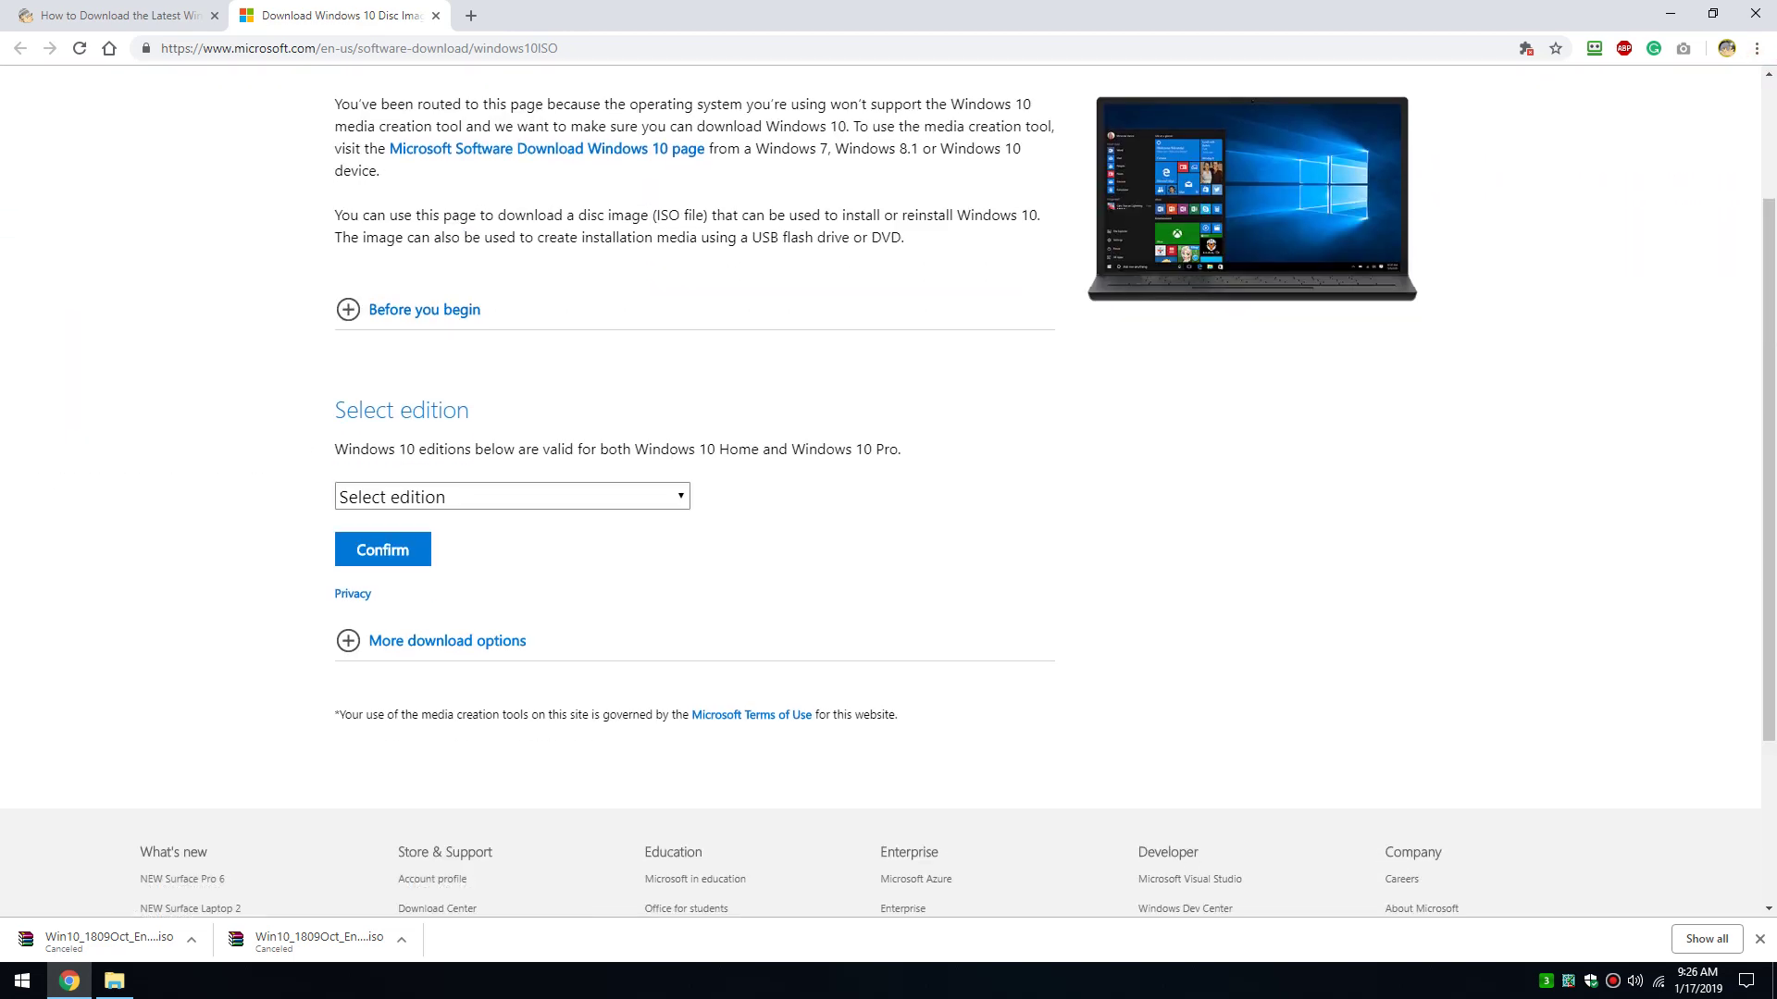
pyautogui.click(555, 497)
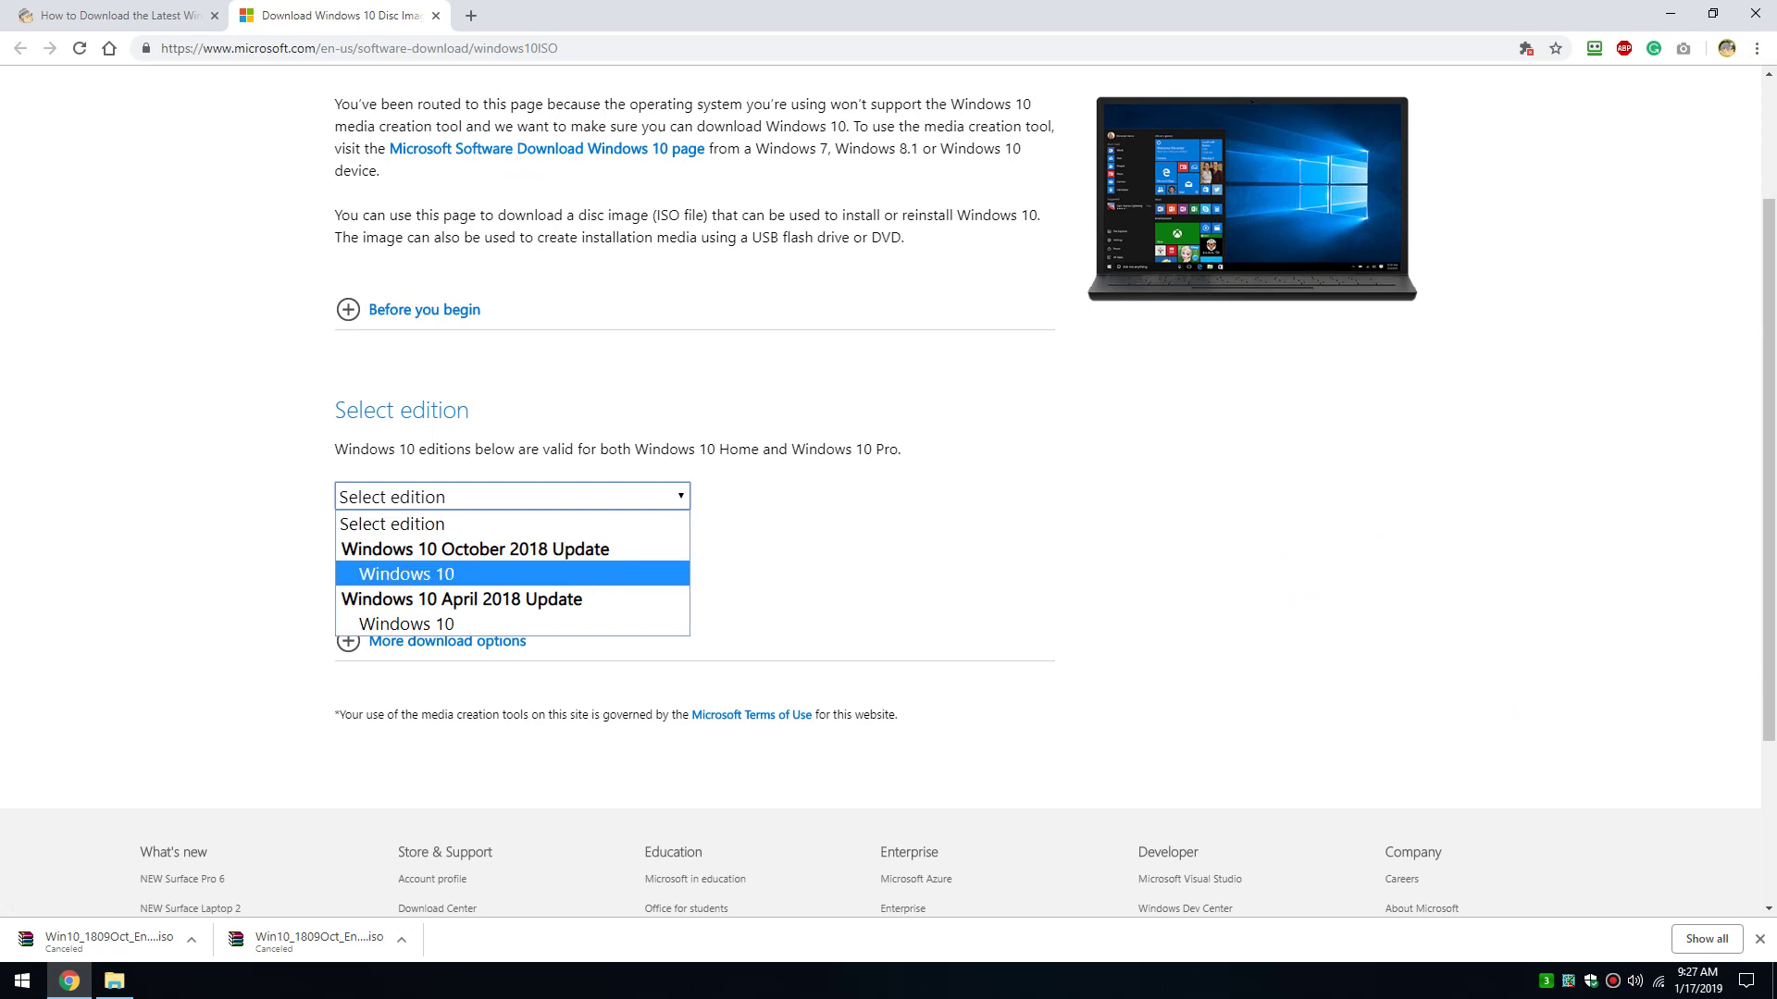
pyautogui.press('Return')
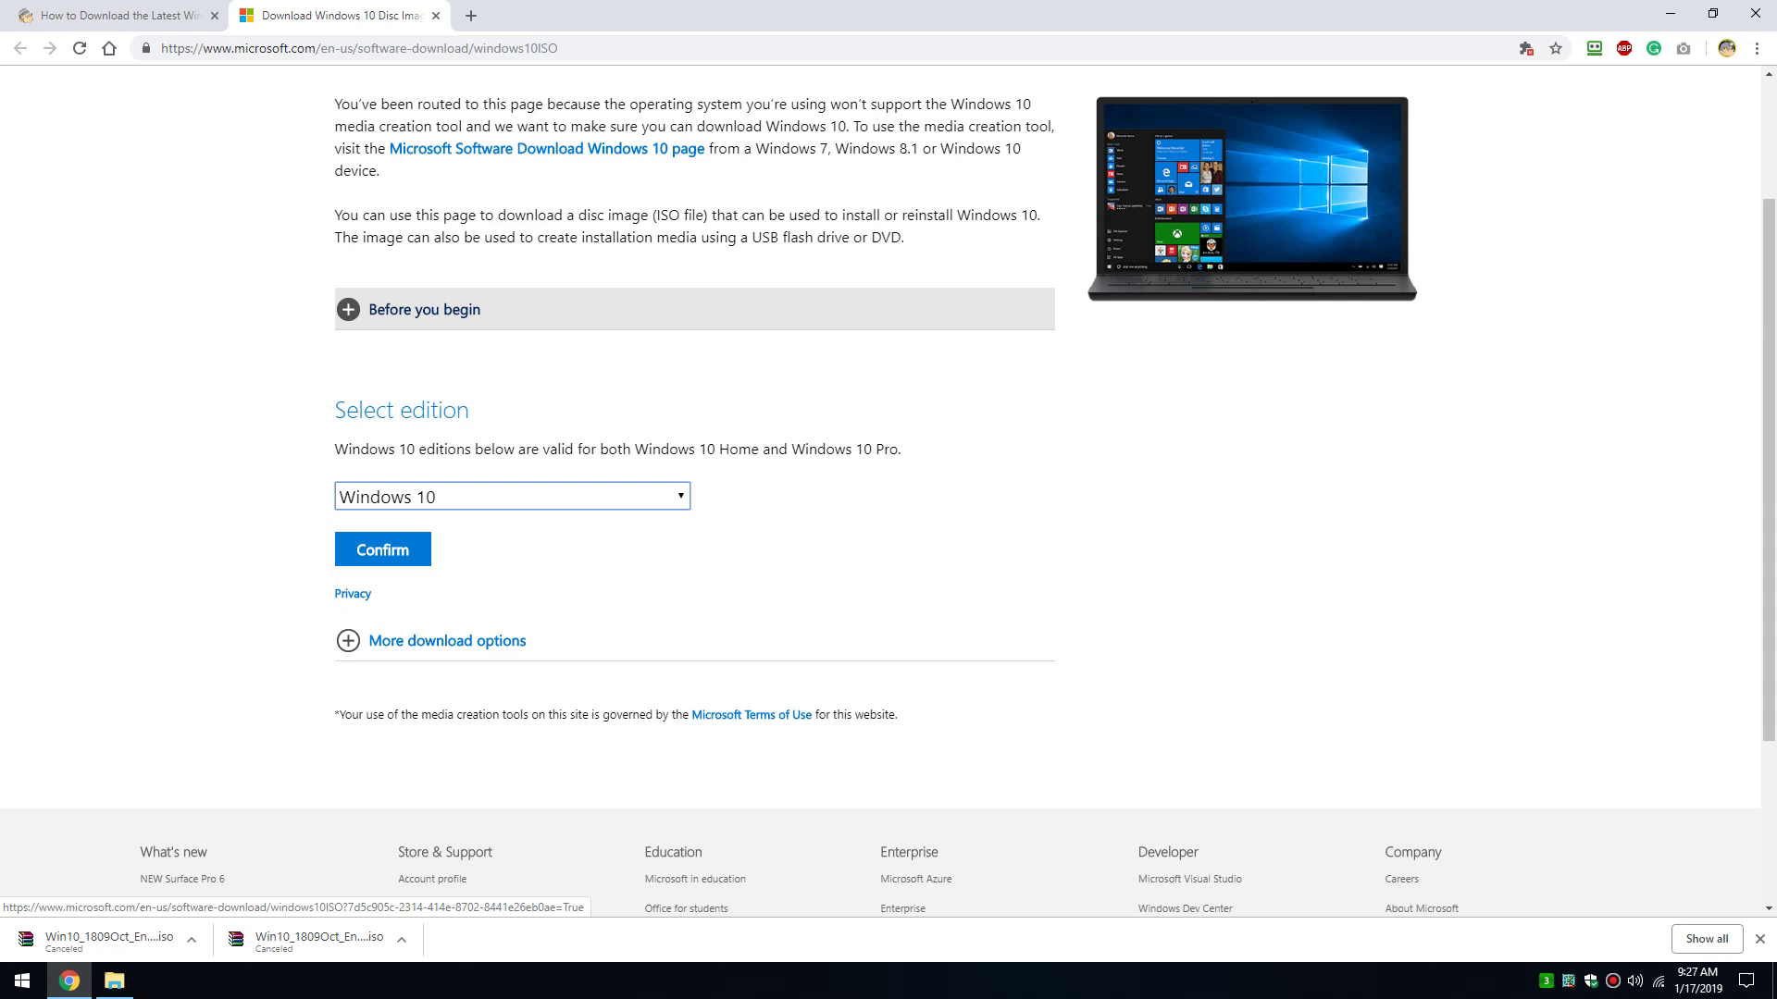
# Step: Confirm the Windows 10 edition and choose English as the product language
pyautogui.click(383, 550)
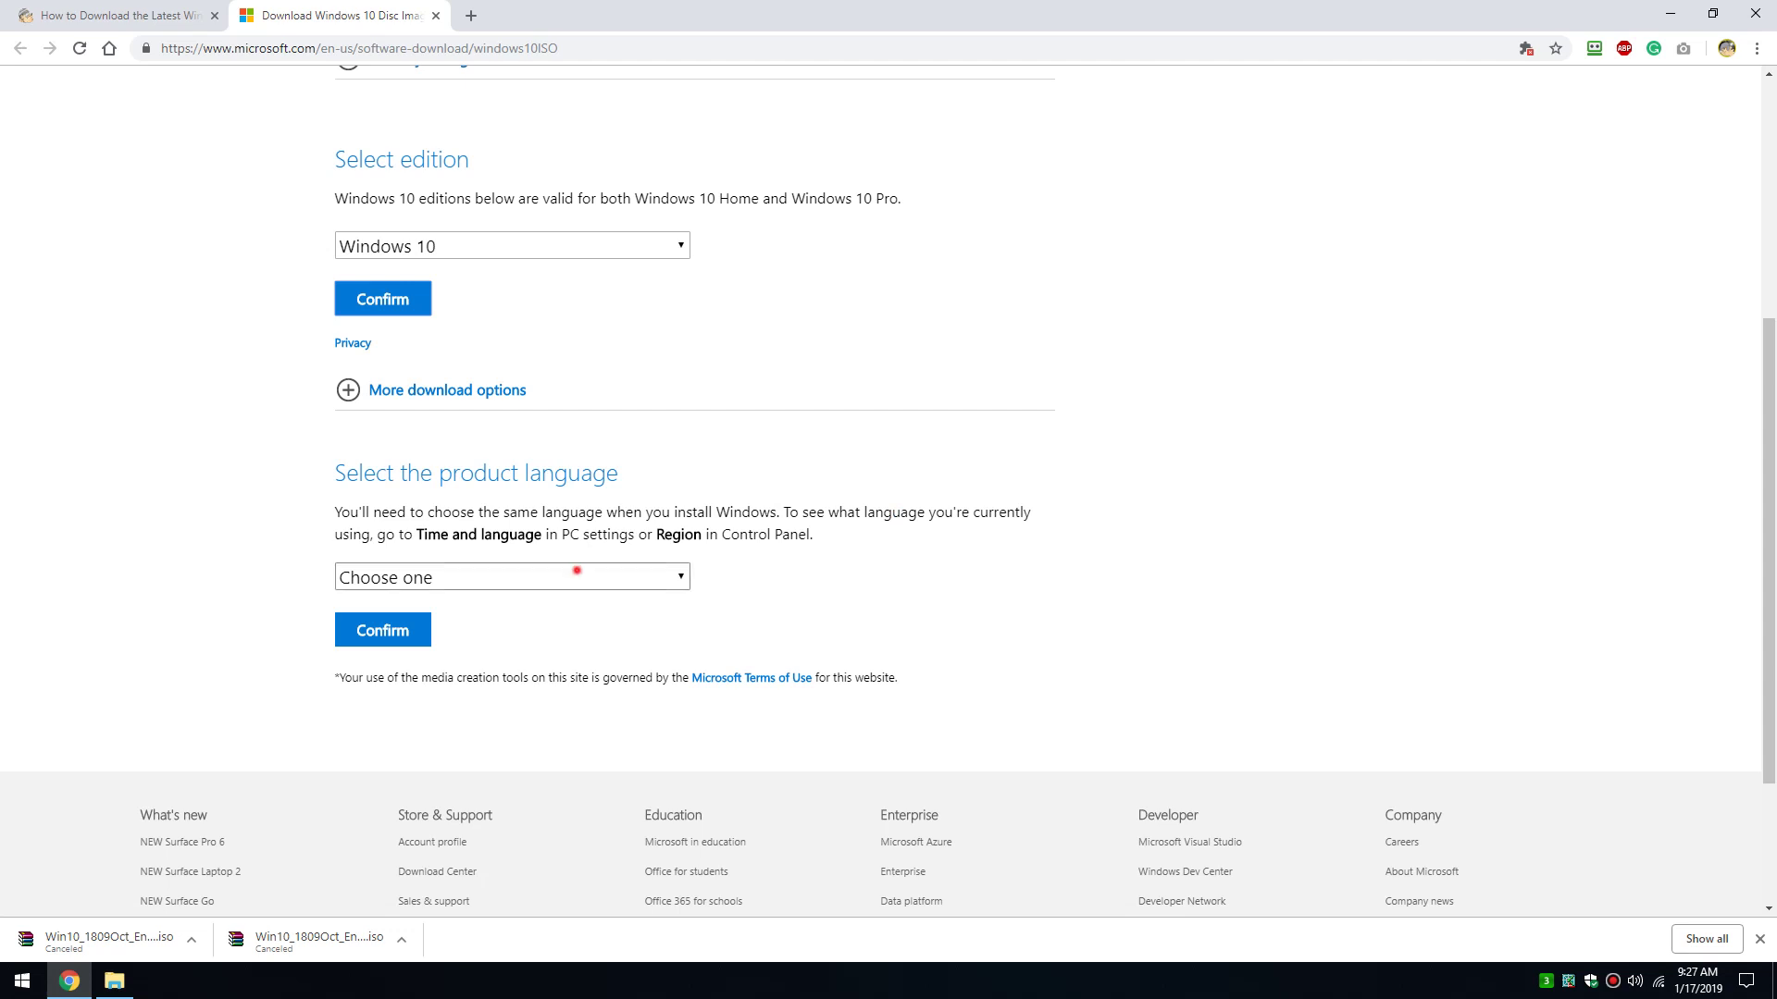
pyautogui.click(574, 577)
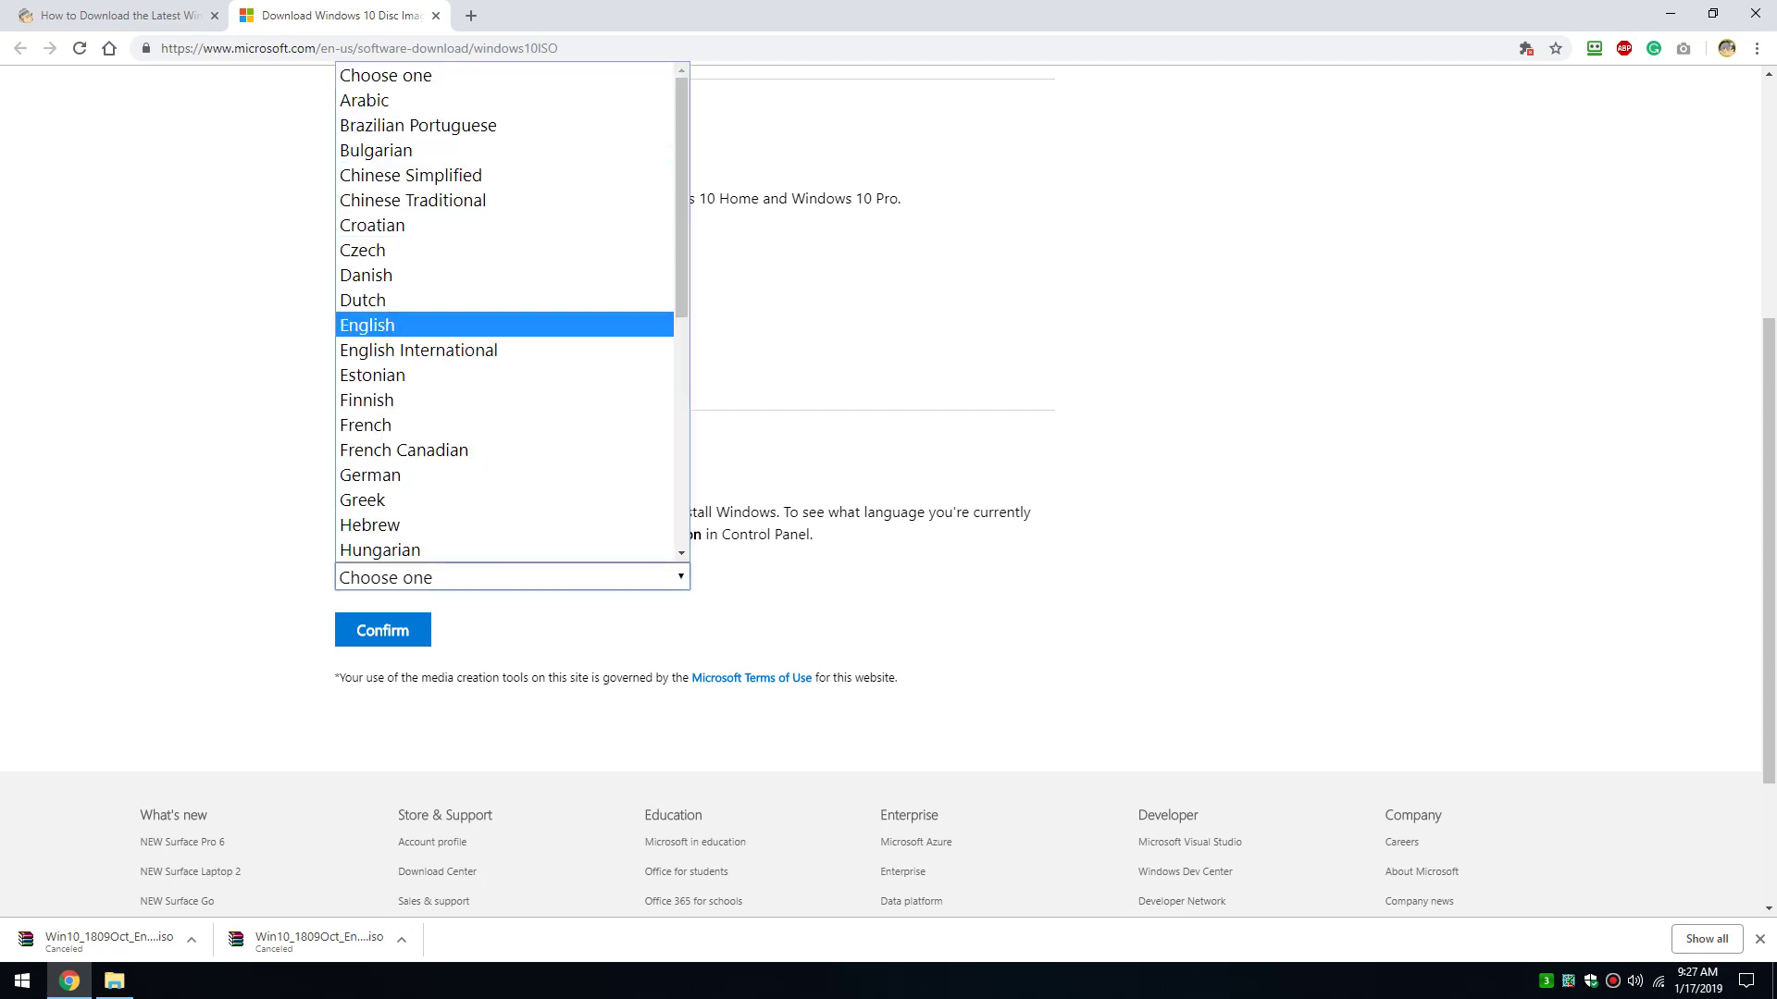
pyautogui.click(412, 324)
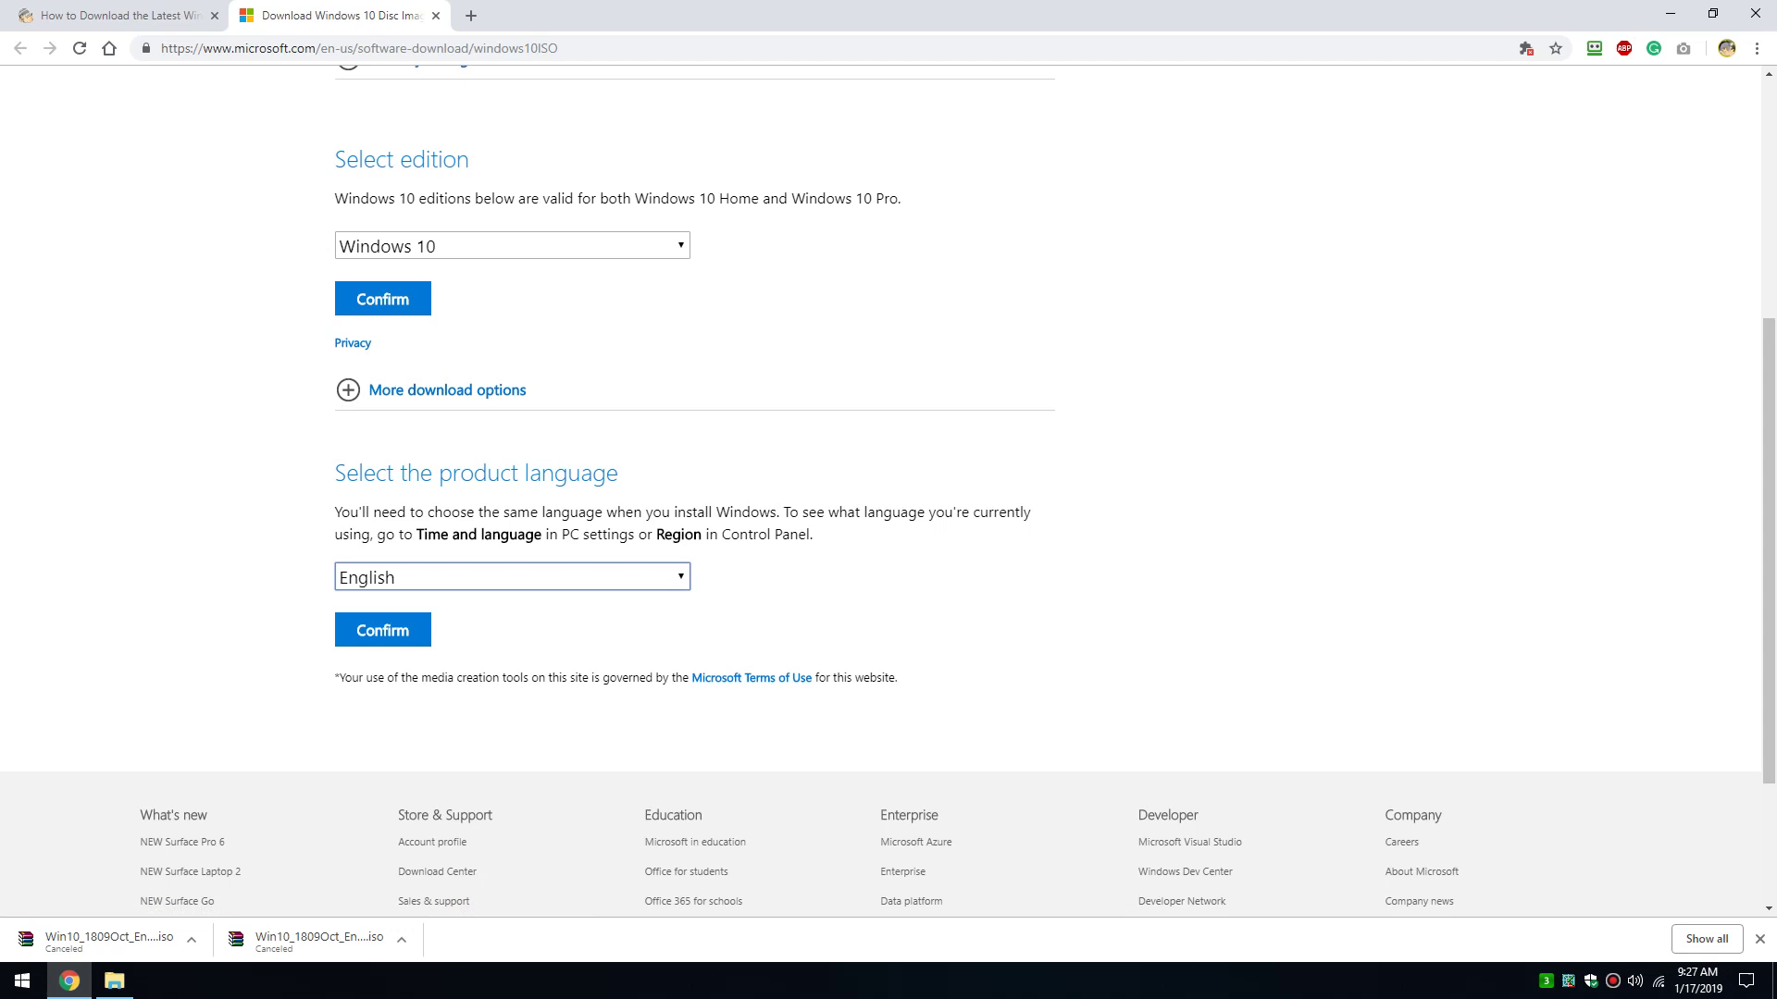
# Step: Confirm English and start both the 32-bit and 64-bit ISO downloads
pyautogui.click(375, 630)
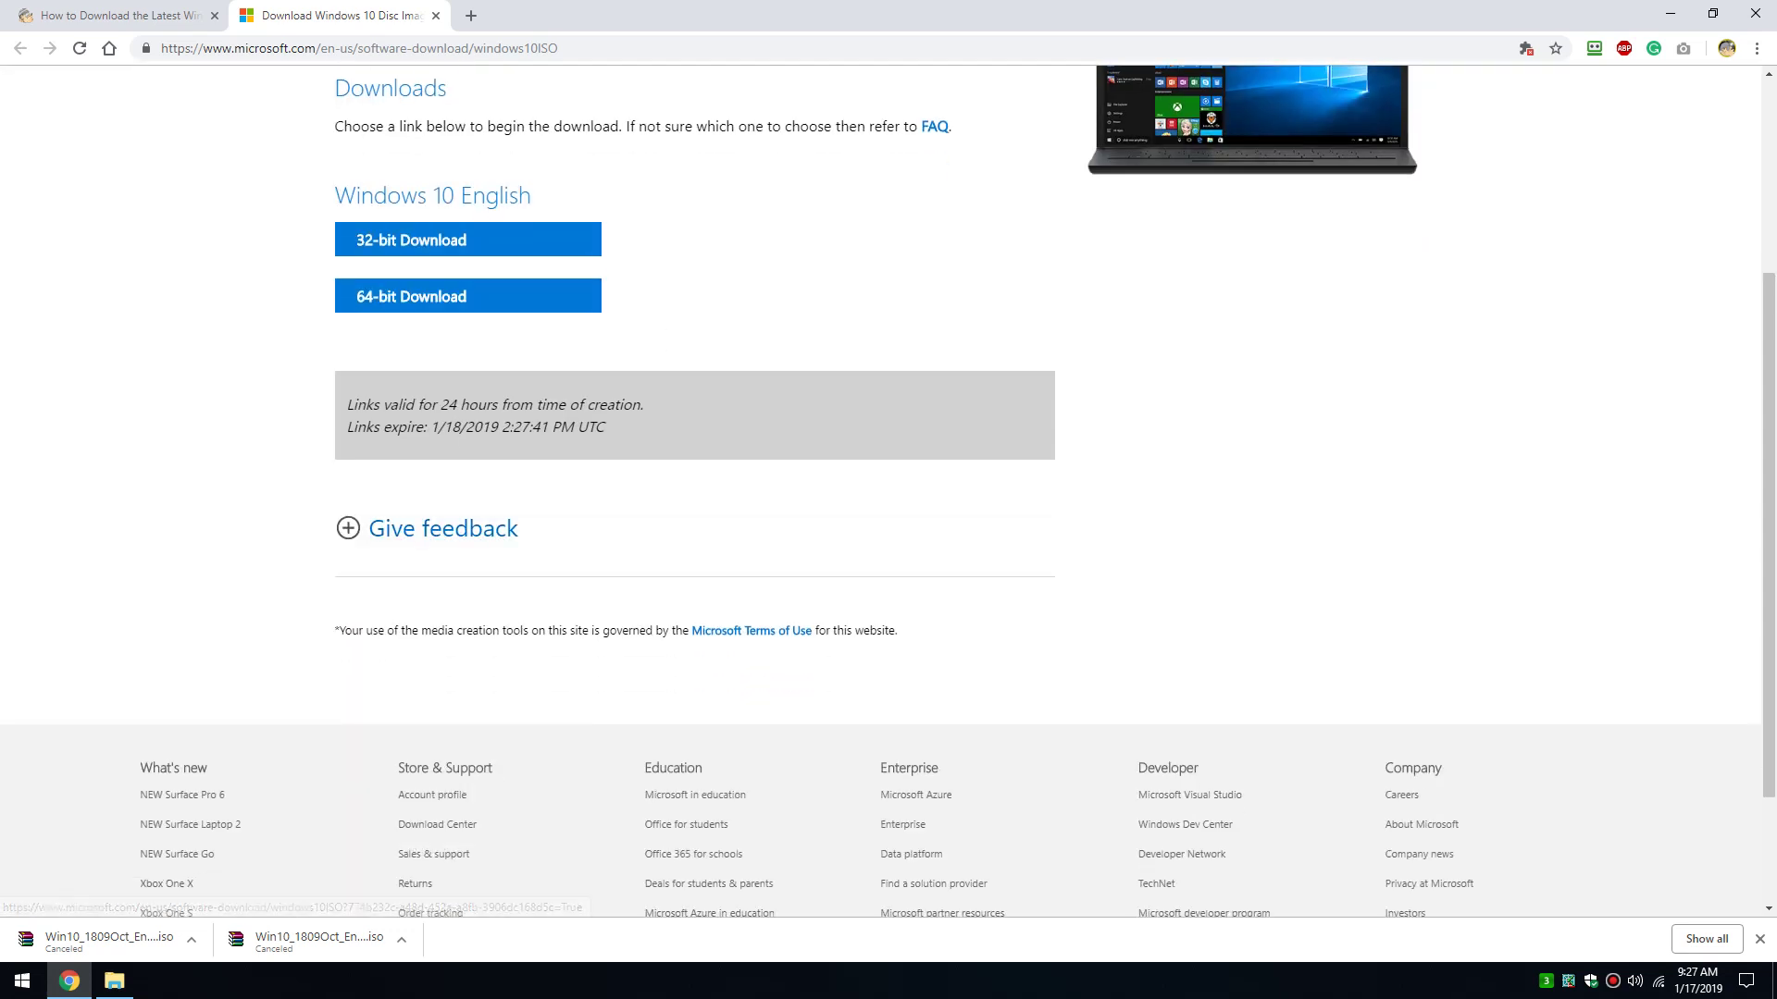
pyautogui.click(438, 243)
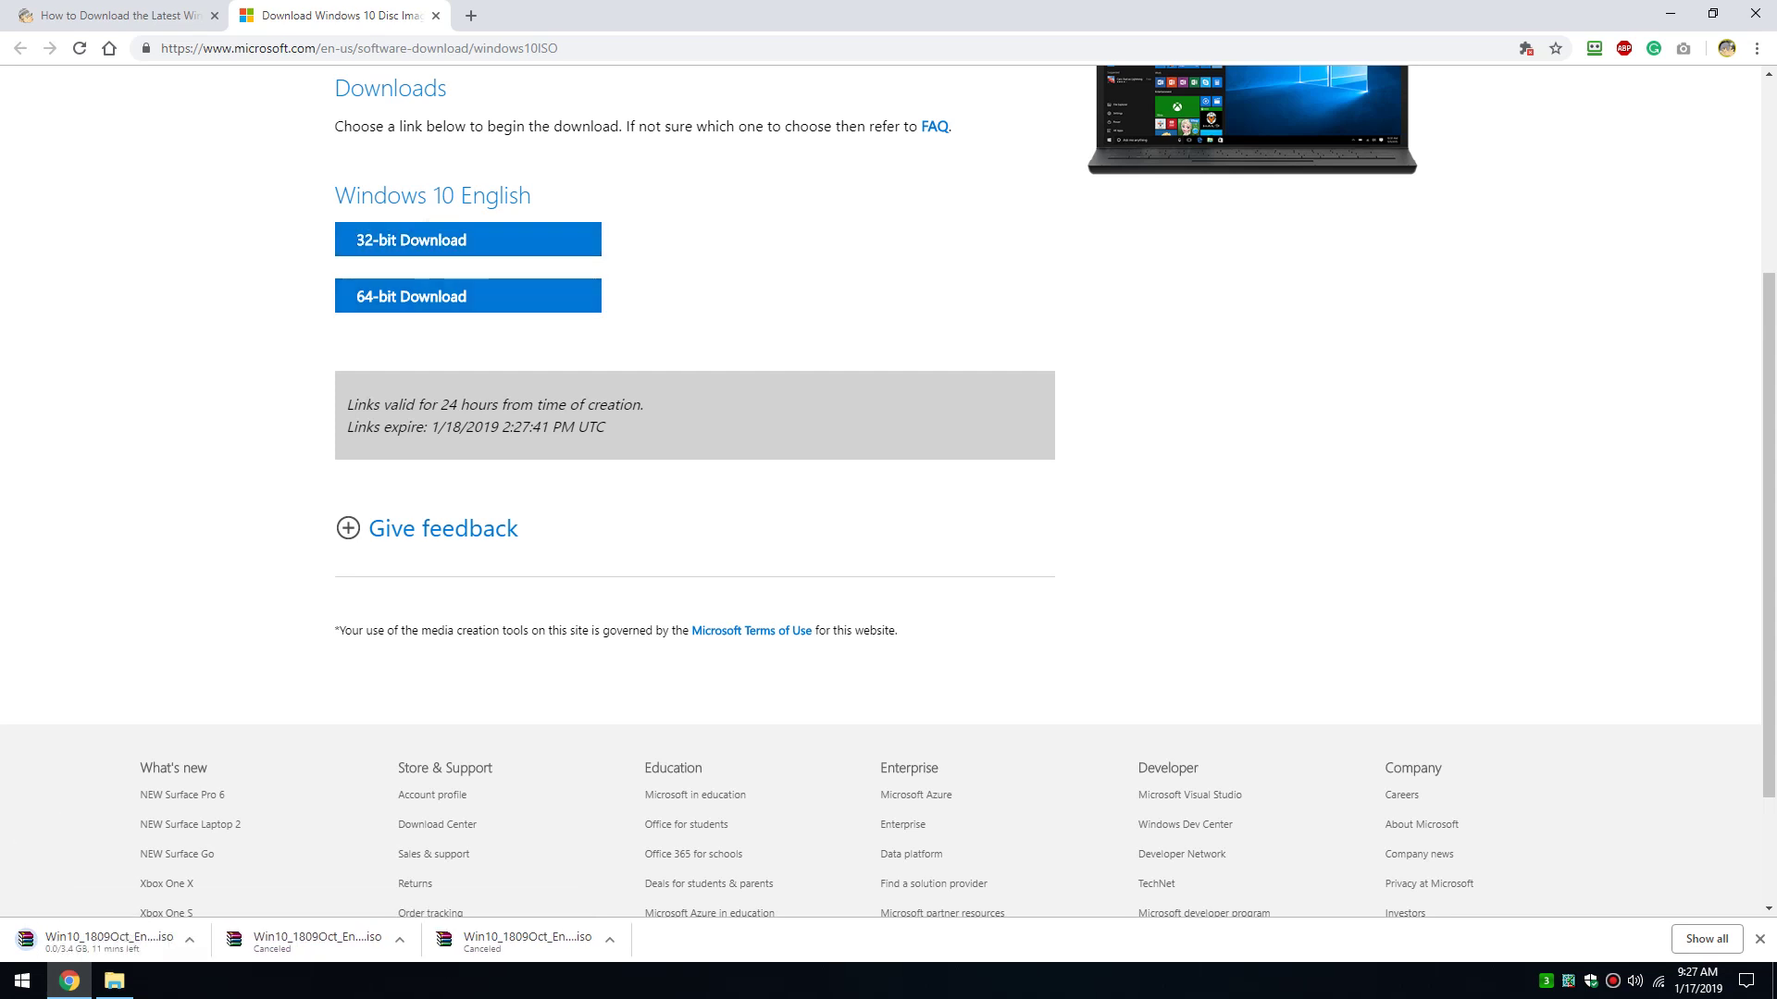
pyautogui.click(440, 294)
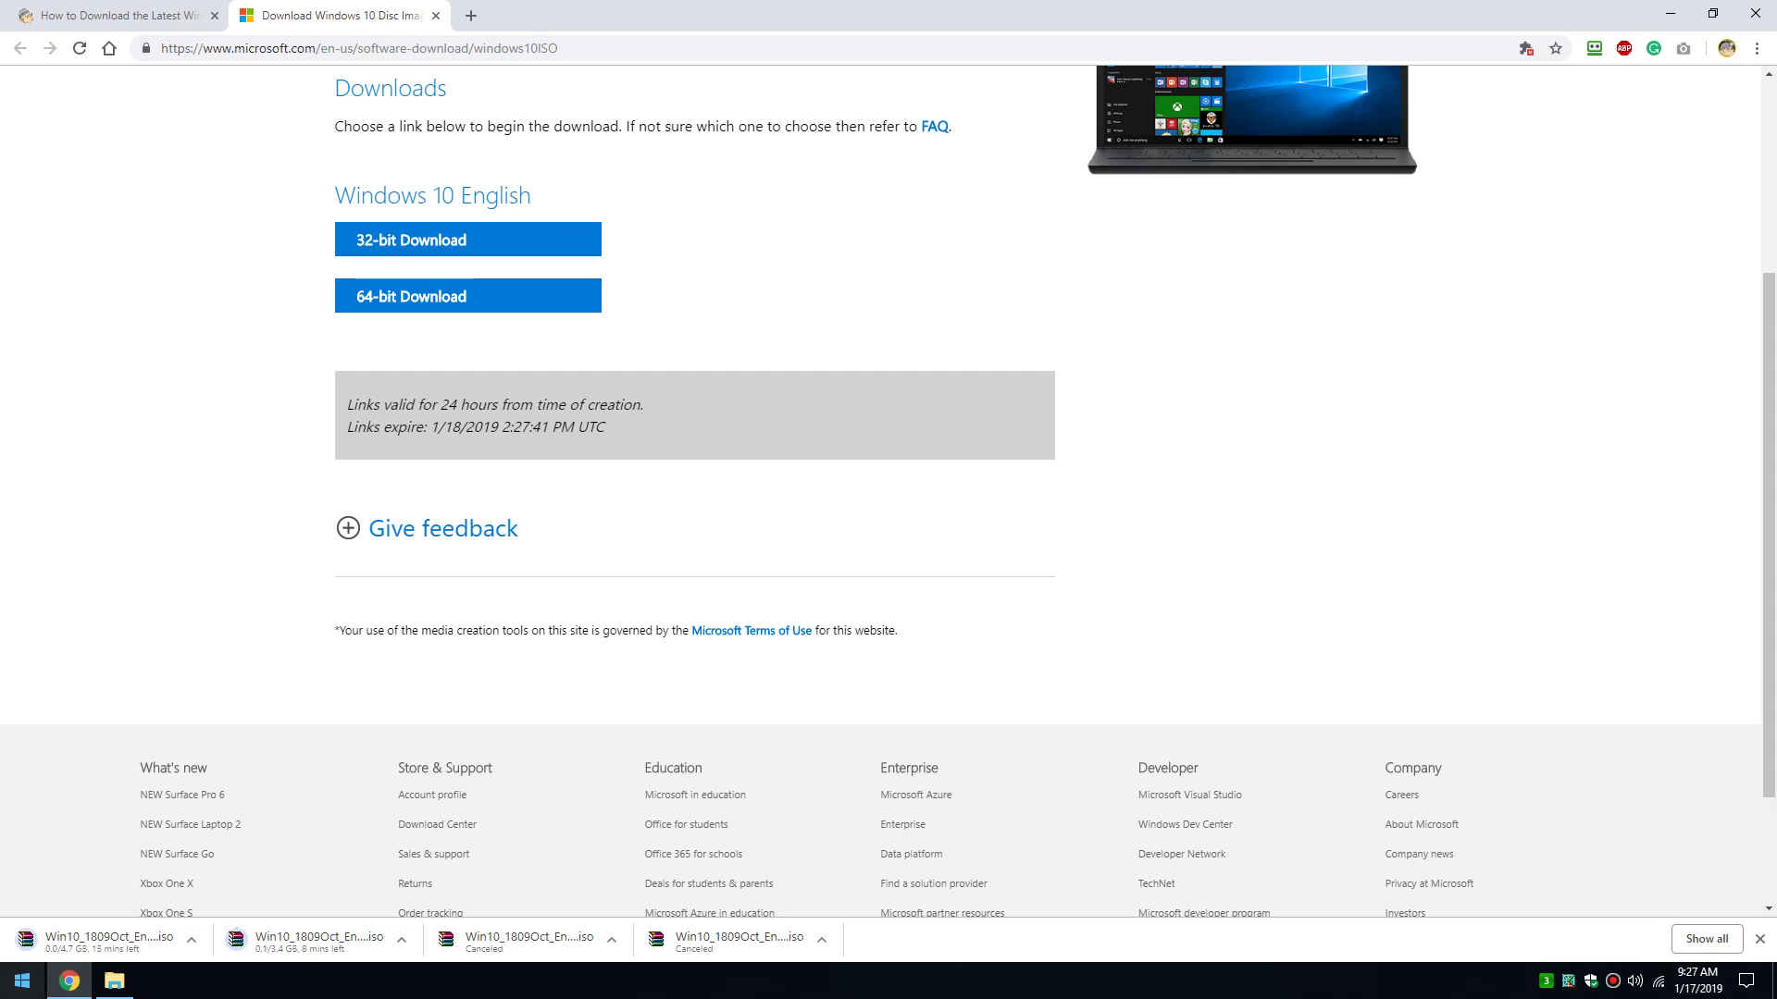
# Step: Cancel both ISO downloads from the download bar
pyautogui.rightClick(263, 940)
pyautogui.click(287, 928)
pyautogui.rightClick(46, 942)
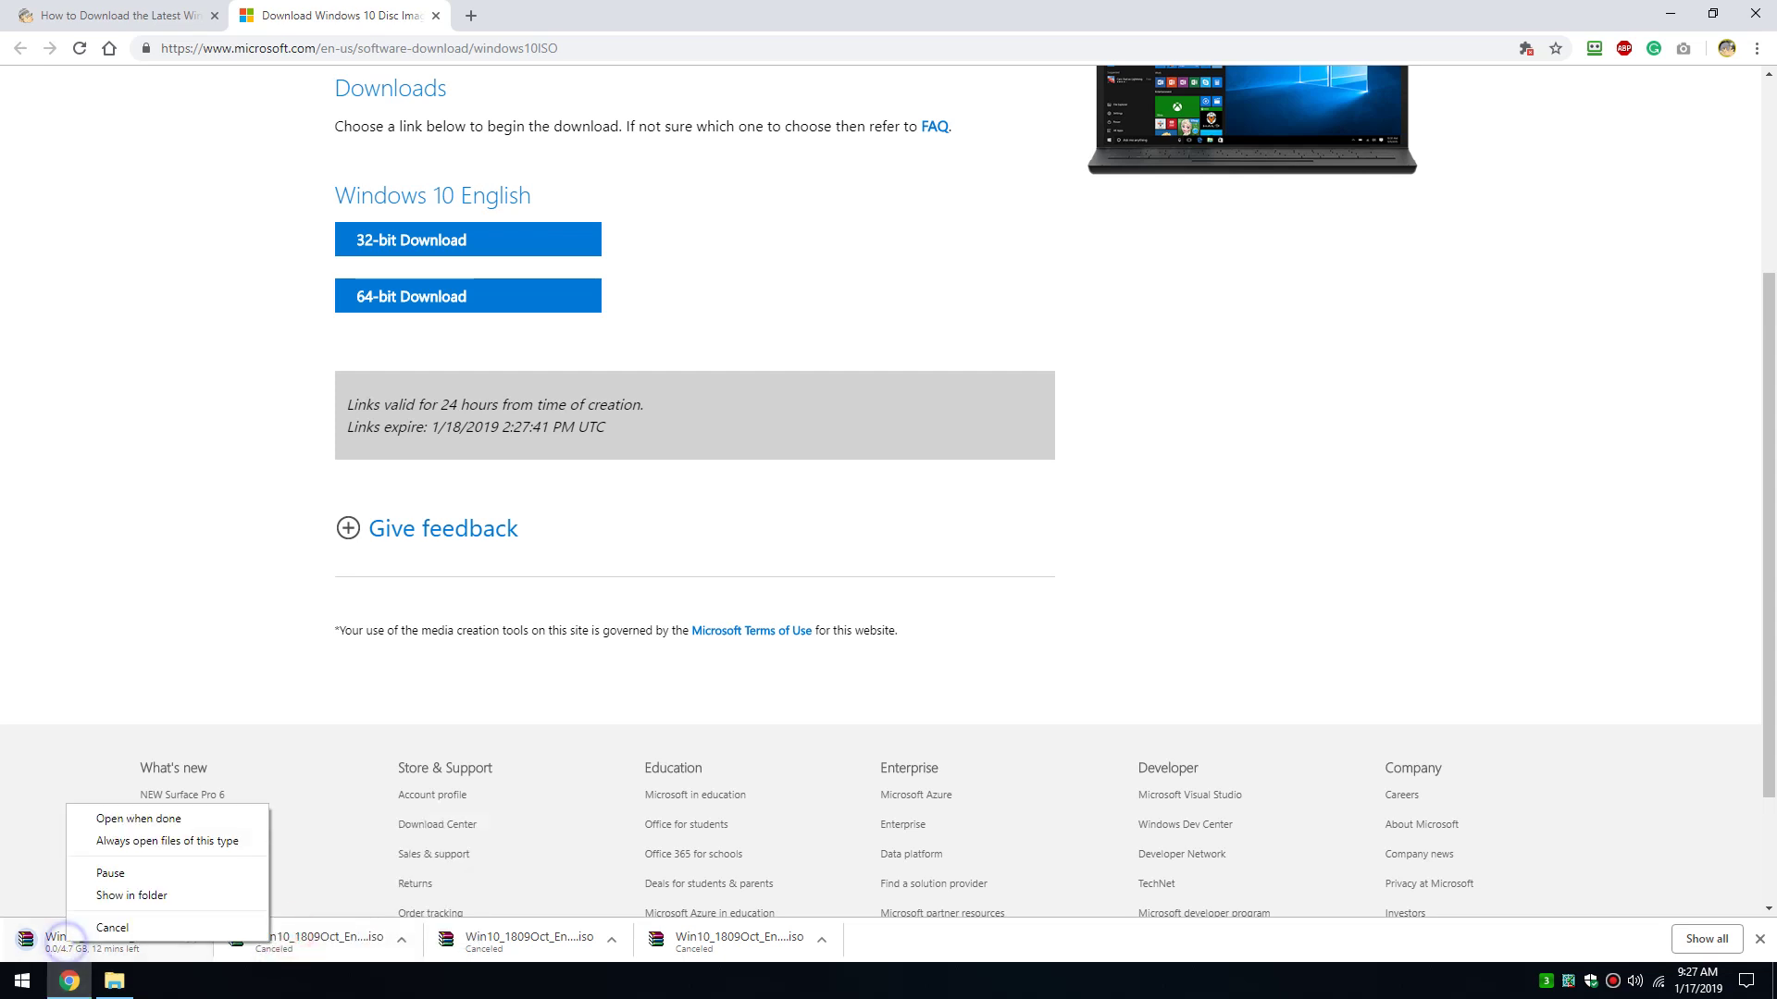
pyautogui.click(79, 926)
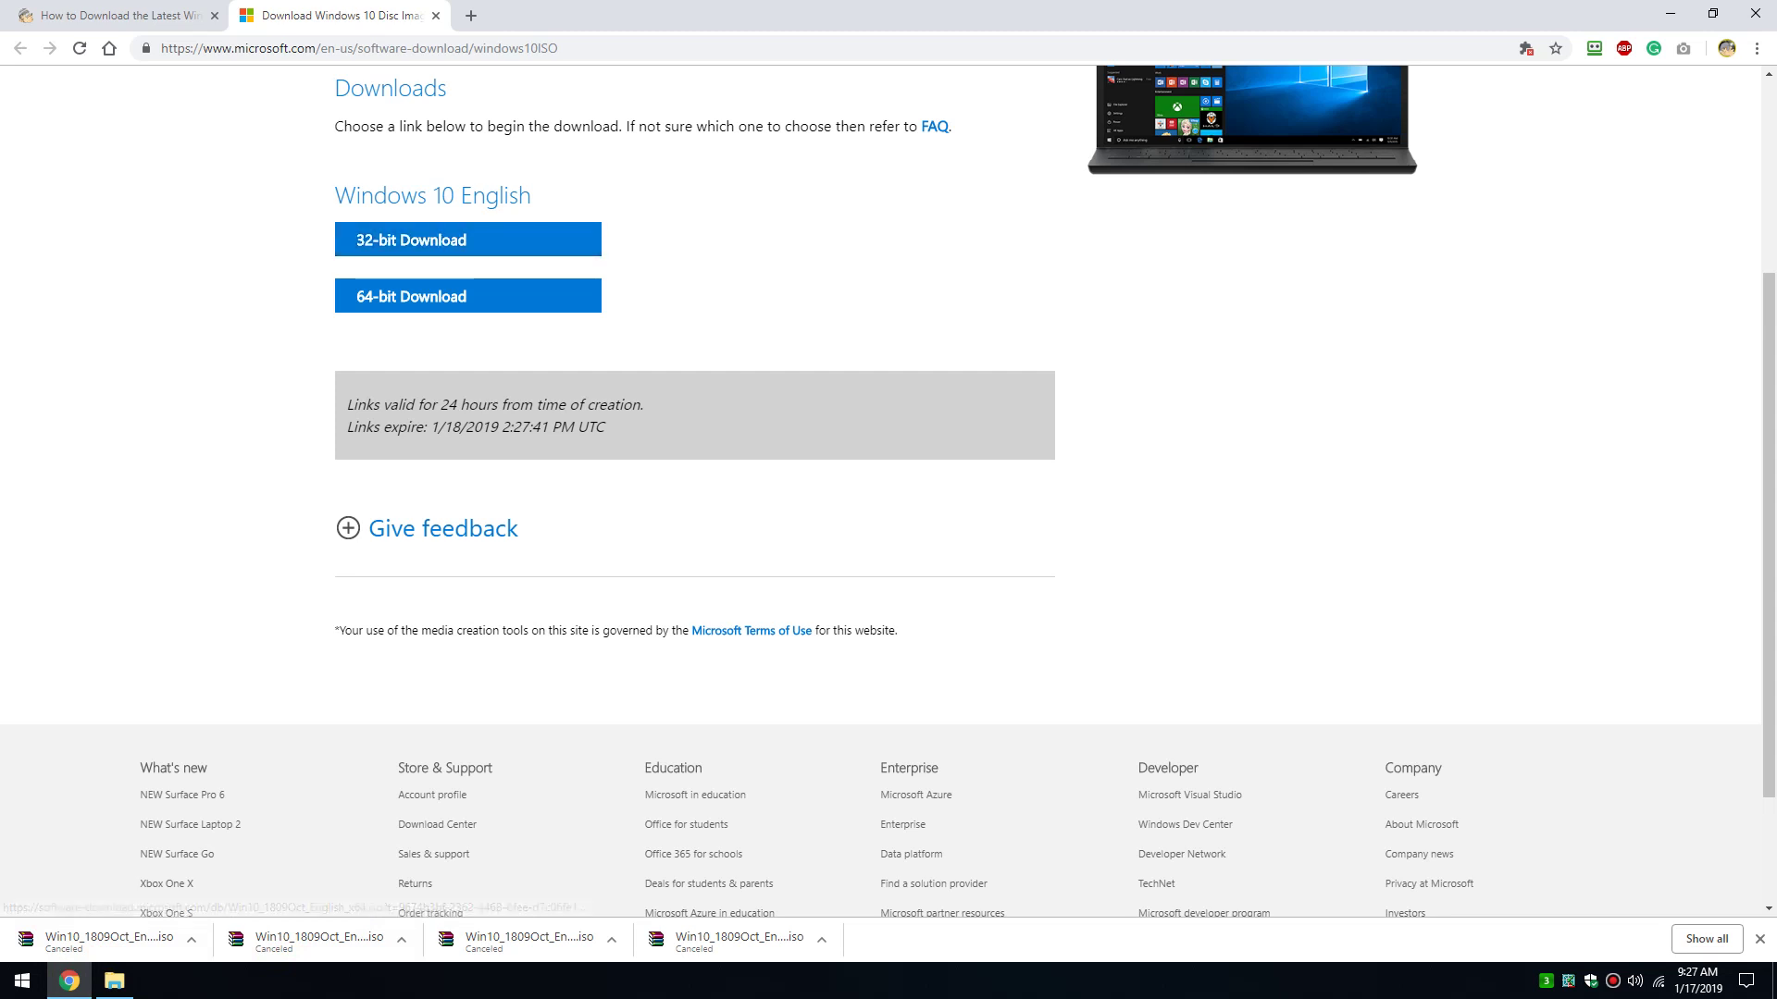
pyautogui.scroll(3, 888, 490)
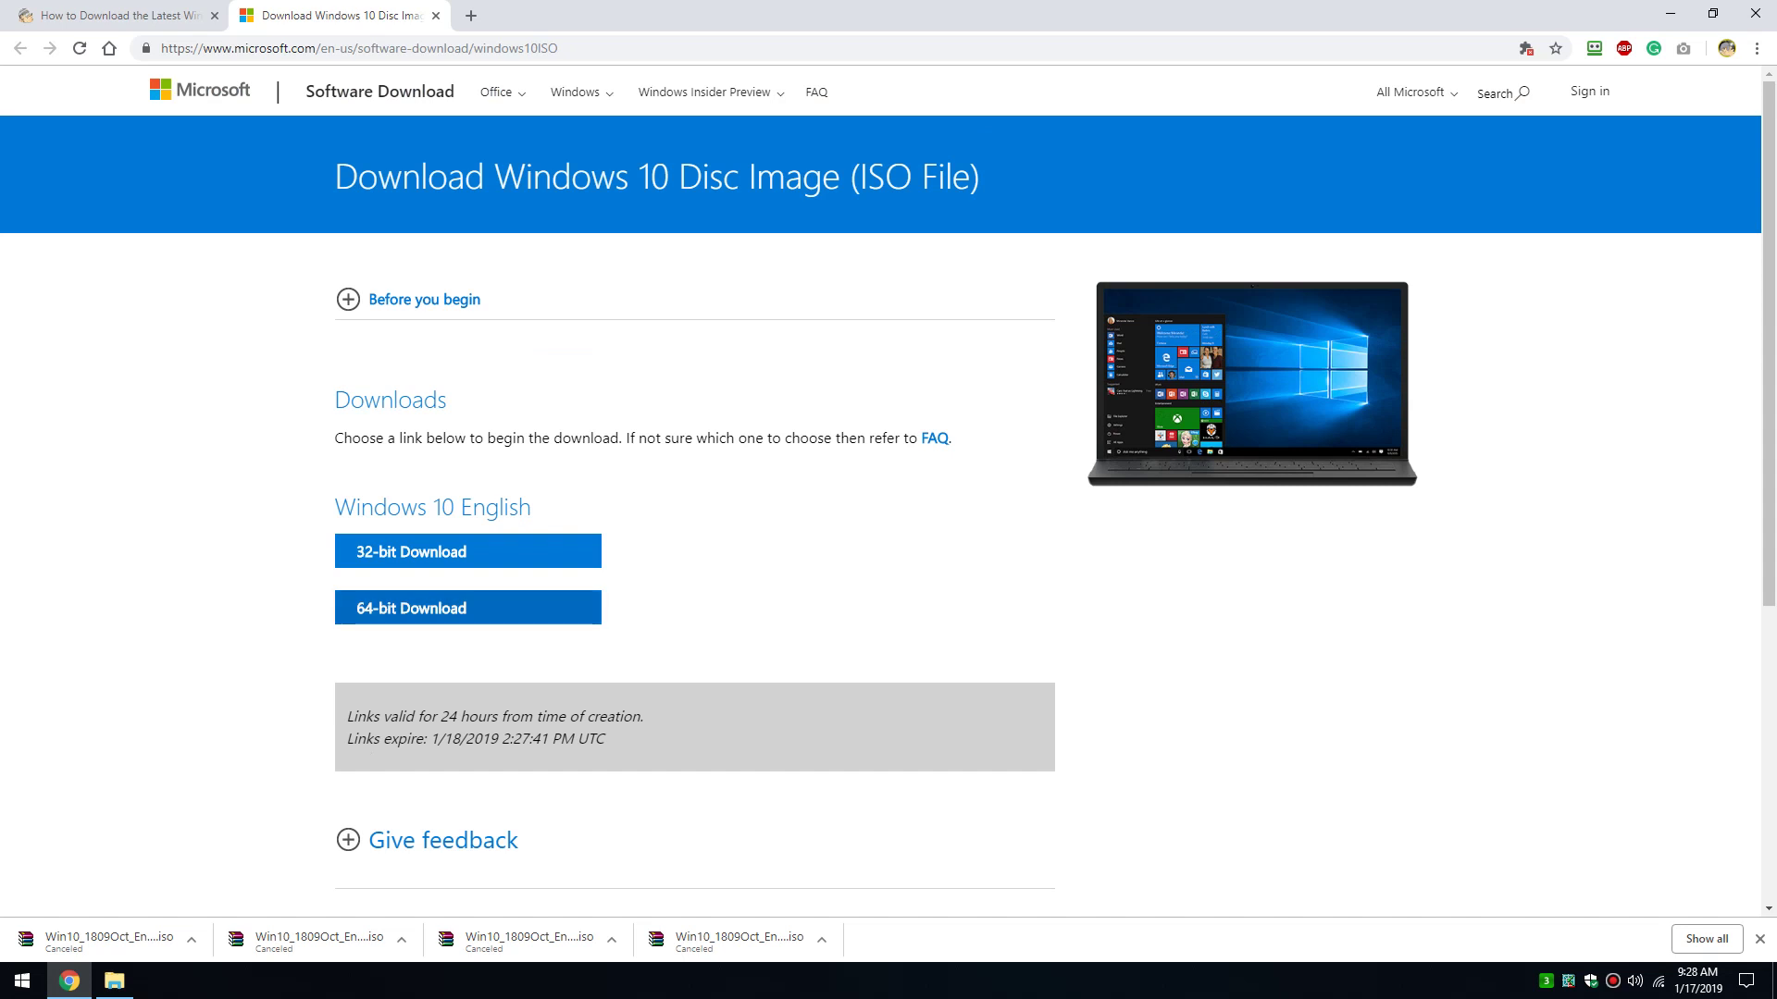
pyautogui.click(467, 608)
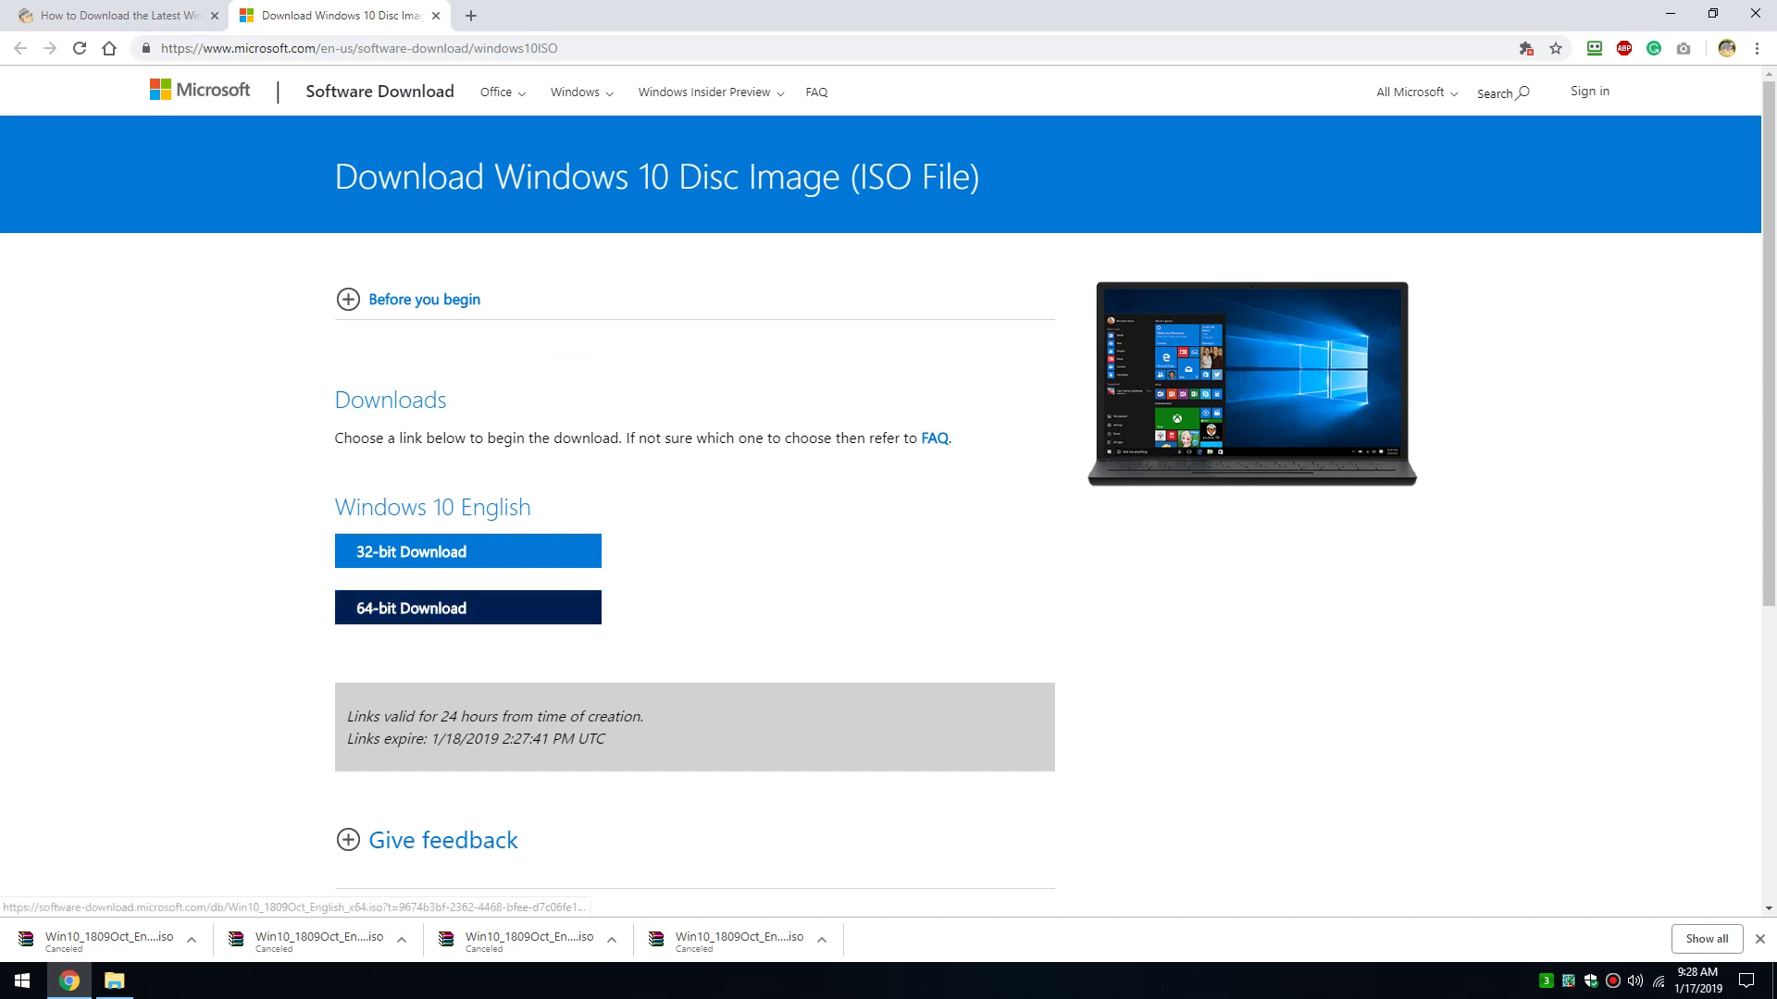